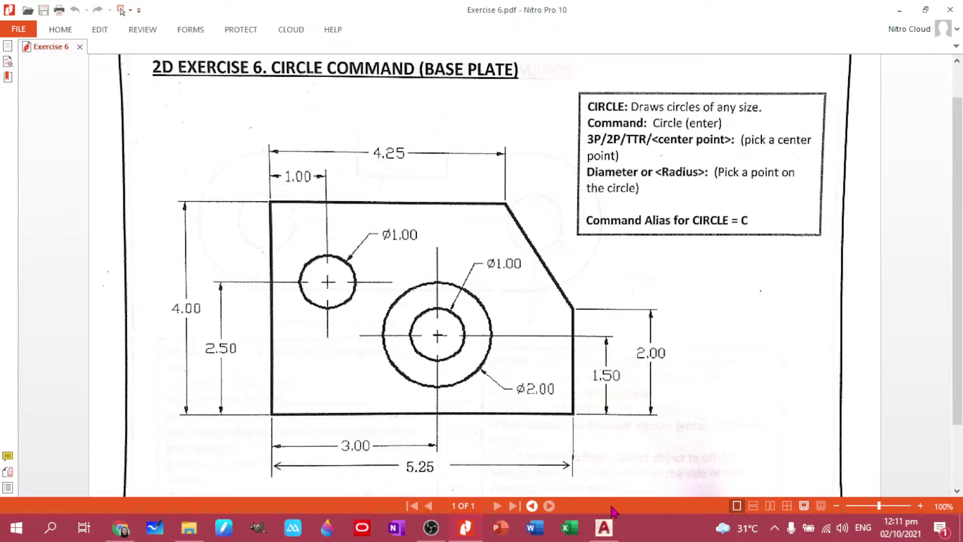
- Bring up AutoCAD's Plate Template in mm drawing and start the LINE command with L
left_click(604, 527)
type("l")
key("Return")
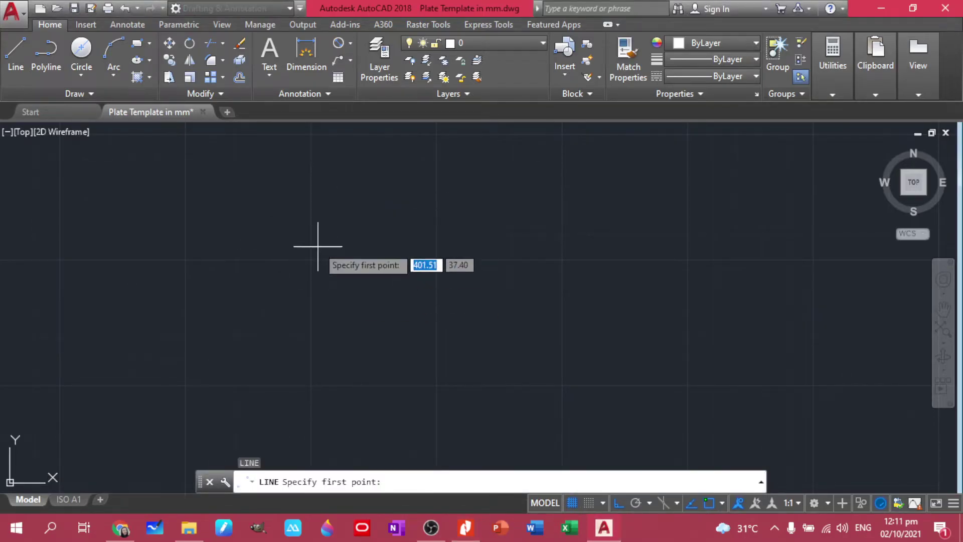
- Start the plate outline at a picked corner and draw the 4-unit left edge
left_click(312, 184)
type("4")
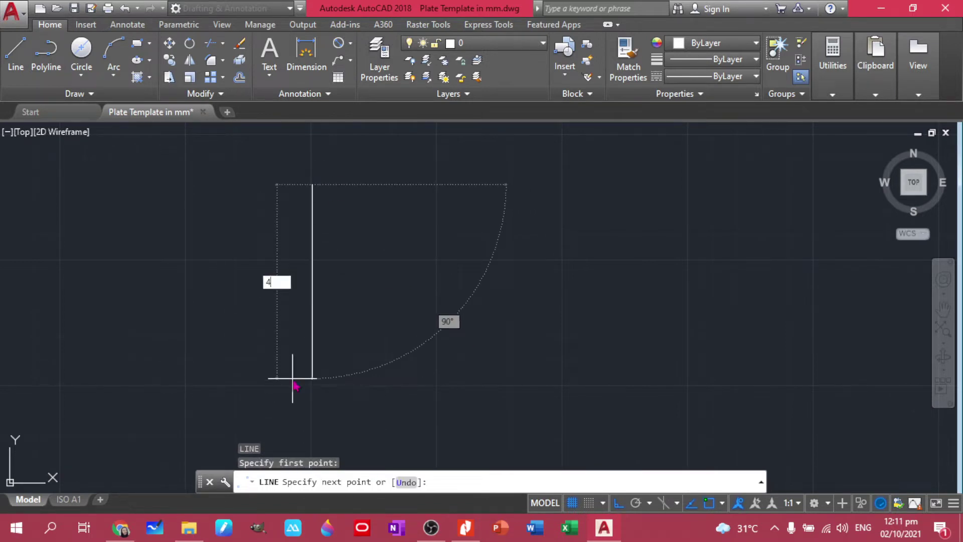
key("Return")
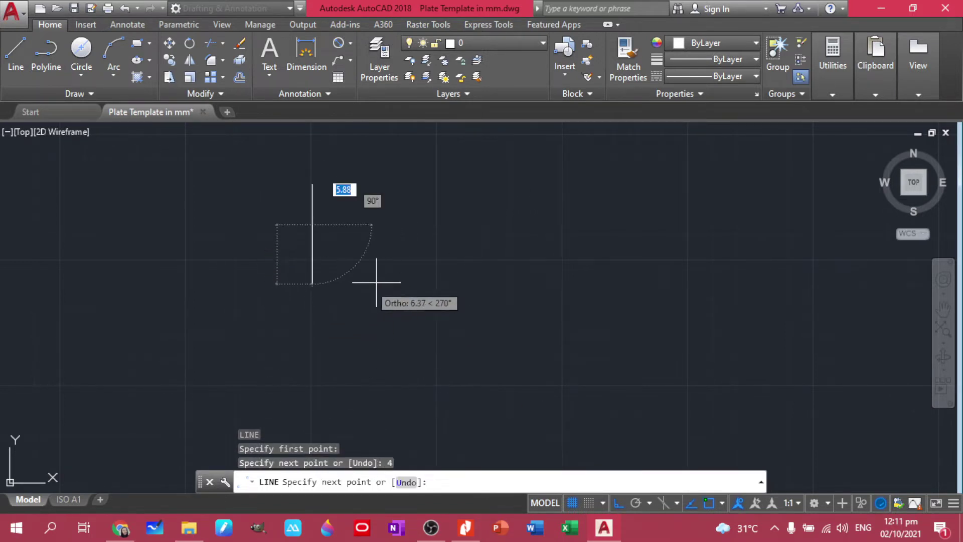
scroll(423, 197, "up", 2)
scroll(401, 250, "up", 1)
middle_click_drag(417, 304, 454, 363)
- Add the 5.25 bottom and 4-unit right edges, close the rectangle, and return to the PDF
type("5.2")
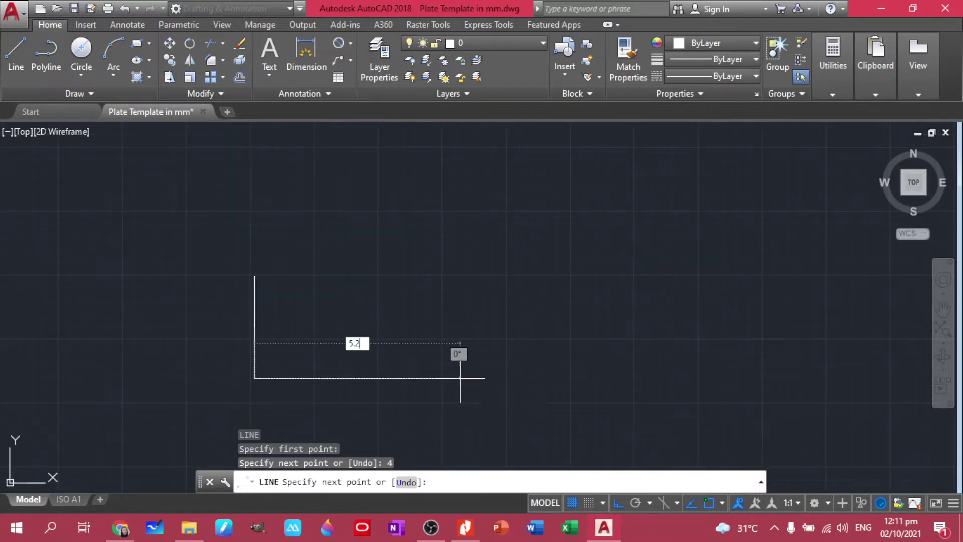
key("Return")
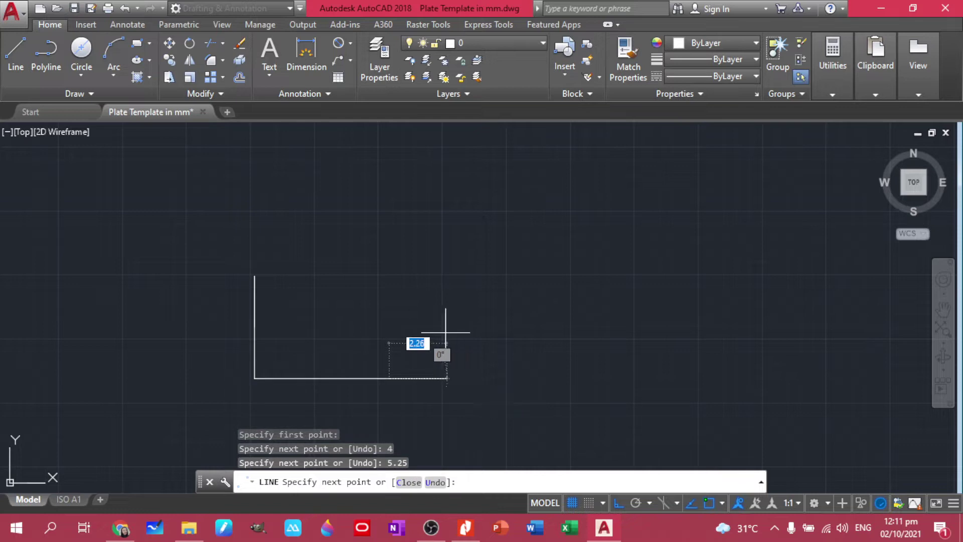
type("4")
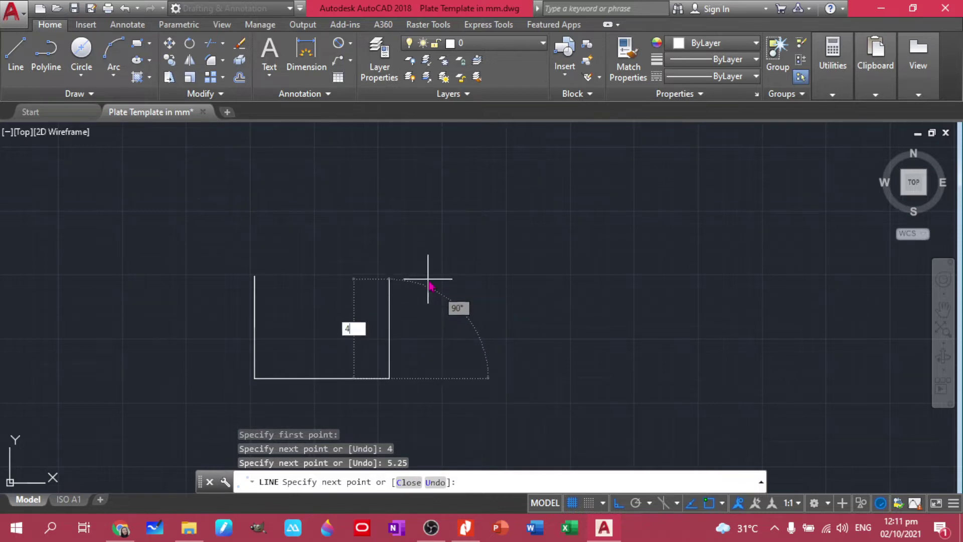
key("Return")
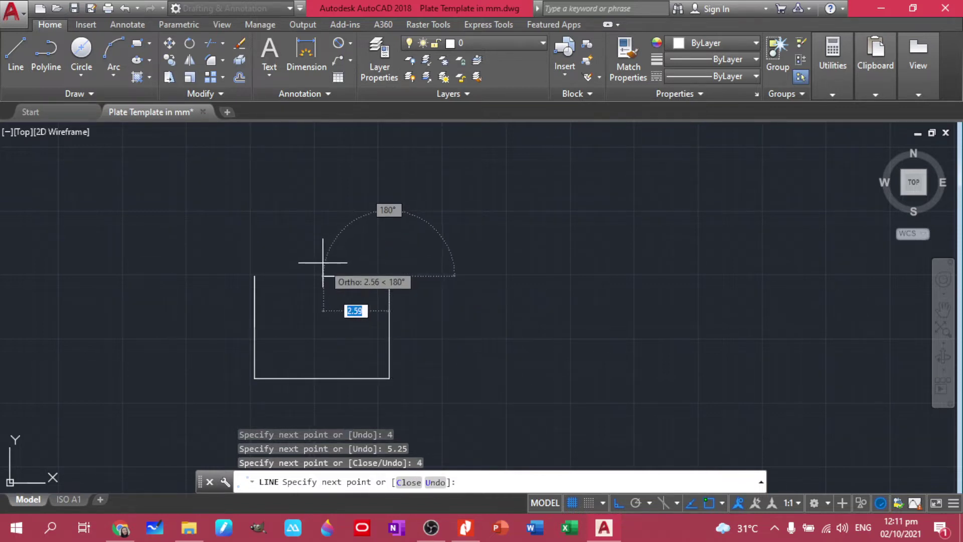
type("C")
key("Return")
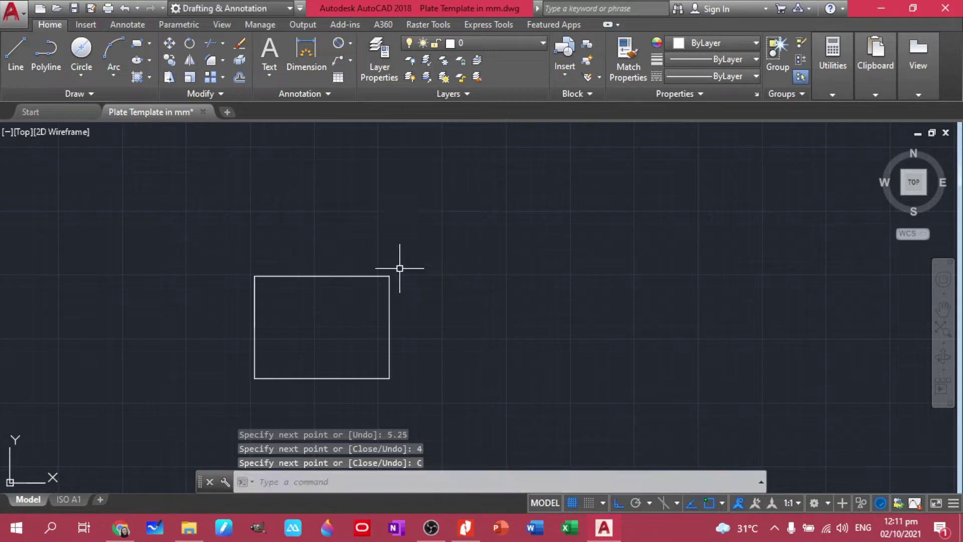
mouse_move(346, 359)
middle_mouse_down()
mouse_move(500, 265)
mouse_move(465, 303)
middle_mouse_up()
scroll(500, 245, "up", 4)
scroll(479, 235, "down", 2)
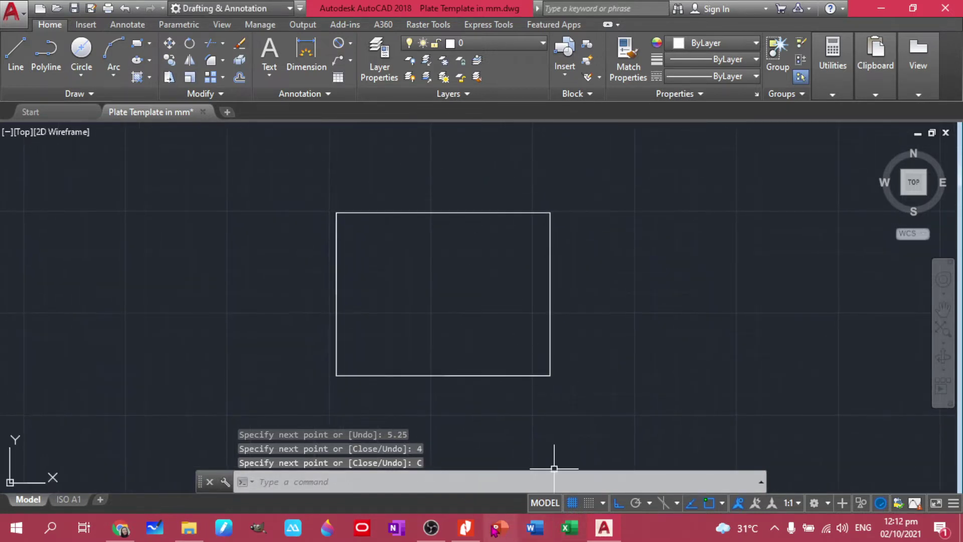
left_click(466, 527)
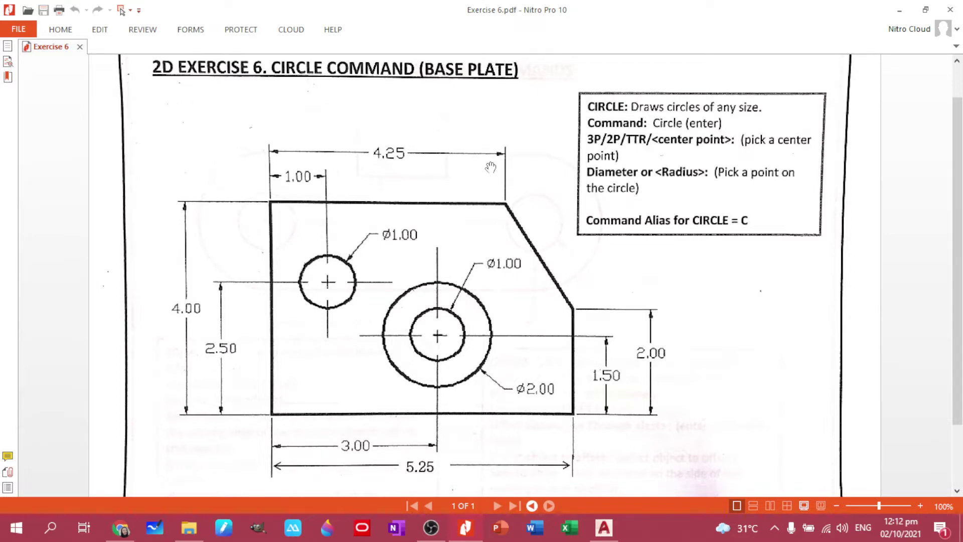
- Review the chamfer dimensions on the Exercise 6 sheet and return to AutoCAD
left_click(604, 527)
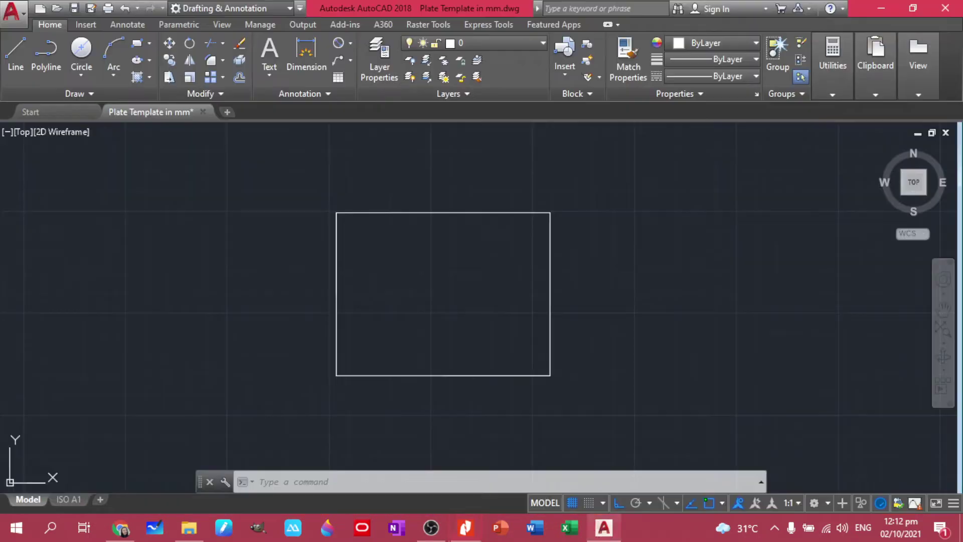
- Offset the bottom edge 2 units up and the right edge 1 unit inward as construction lines
left_click(501, 394)
left_click(404, 302)
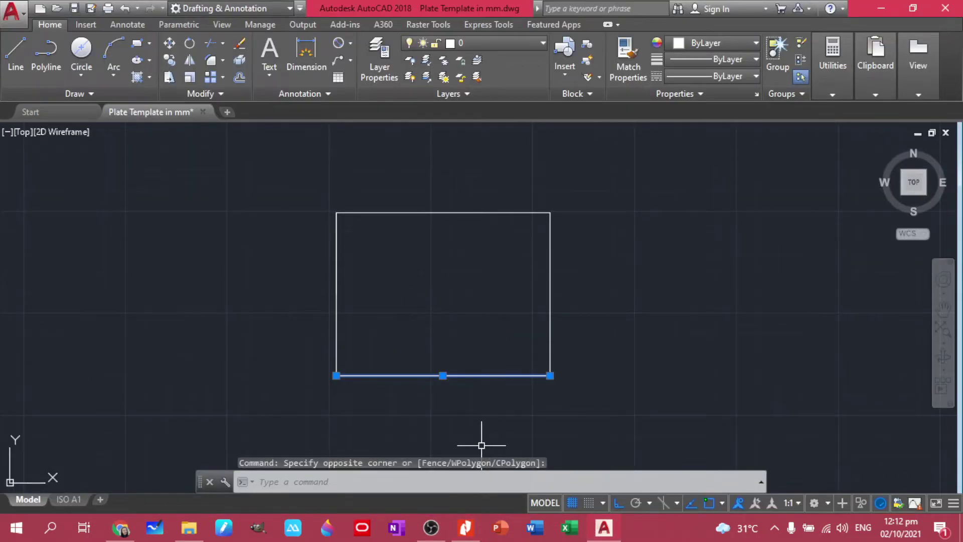
type("OF")
key("Return")
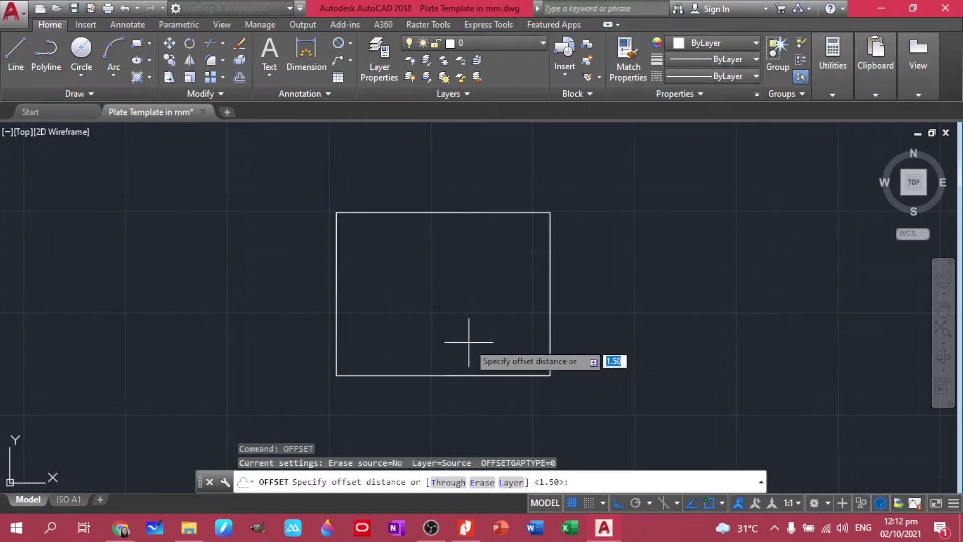
type("2")
key("Return")
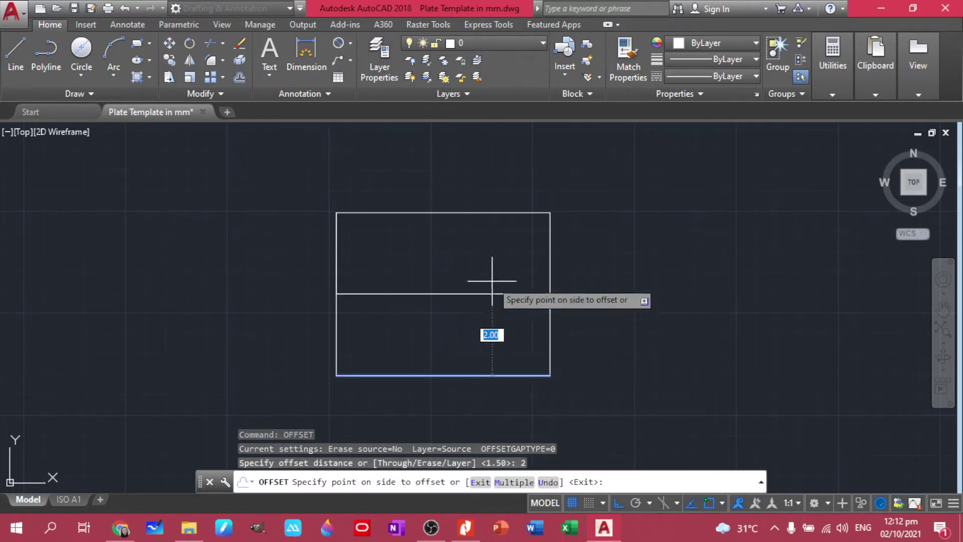
left_click(493, 277)
left_click(549, 261)
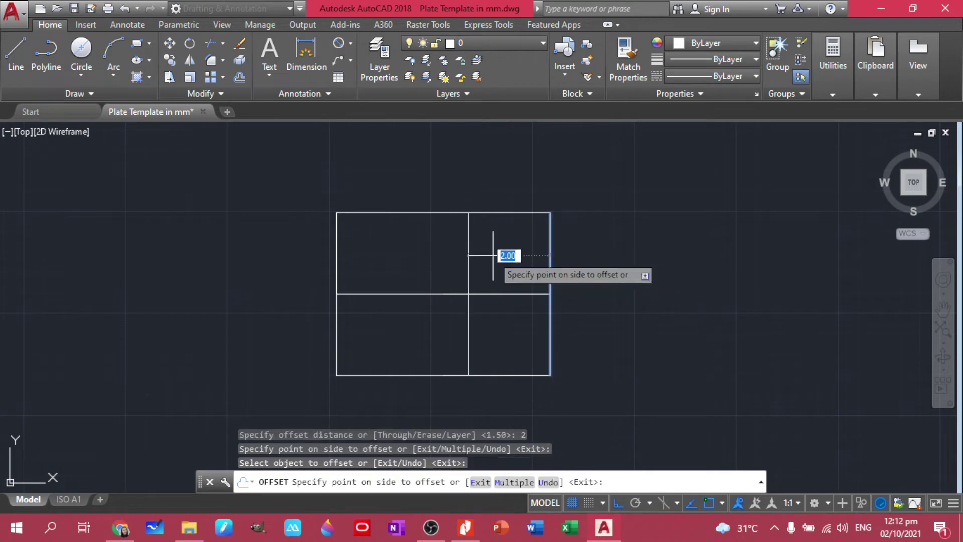
type("1")
key("Return")
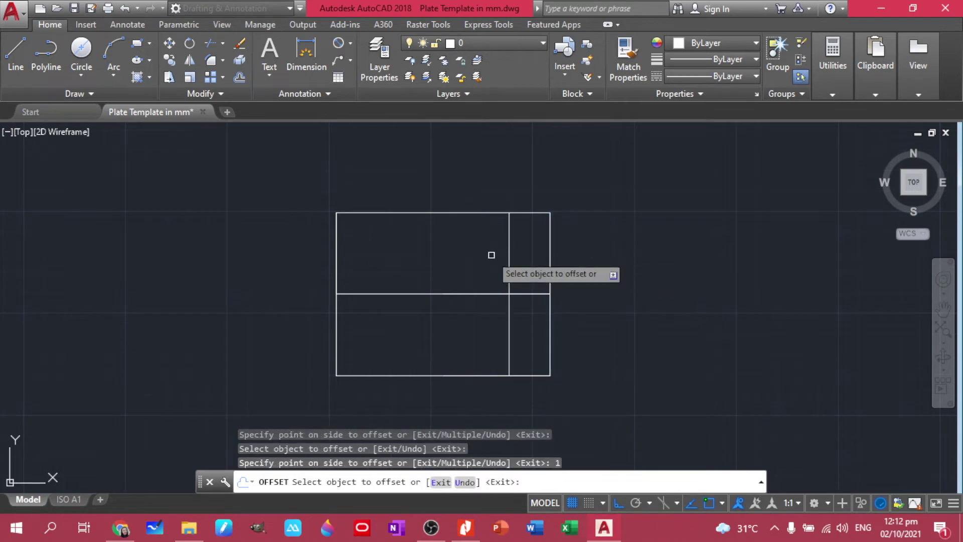
key("Escape")
- Draw the diagonal chamfer line between the two construction-line intersections
key("l")
key("Return")
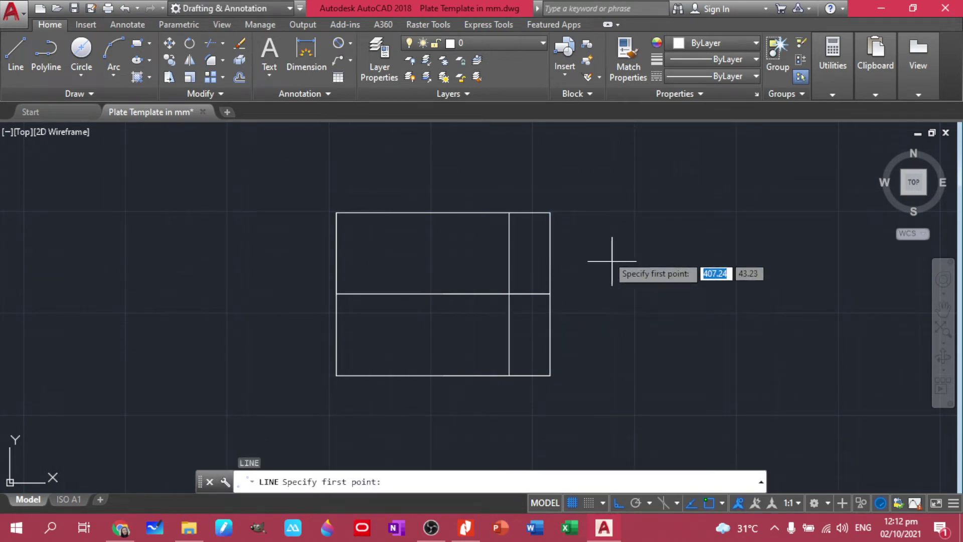
left_click(509, 212)
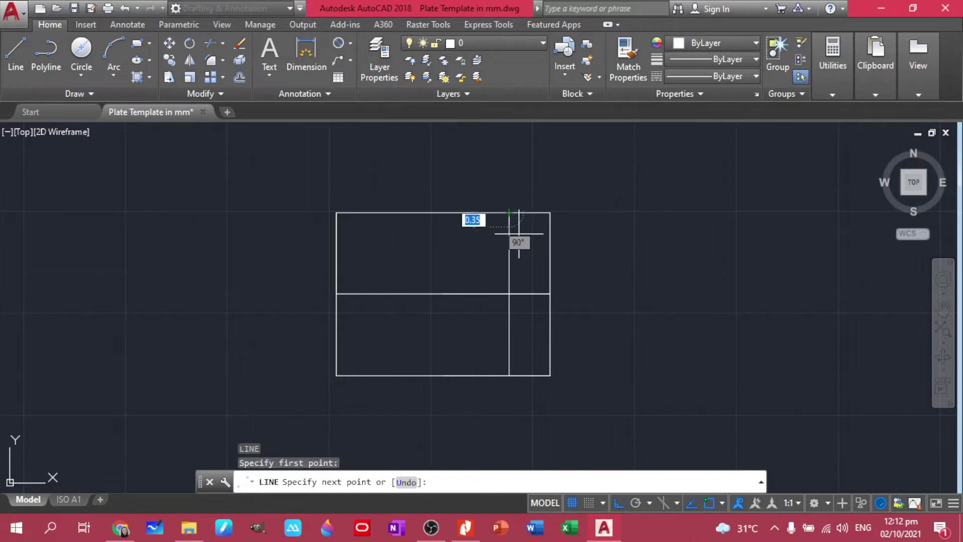
left_click(550, 294)
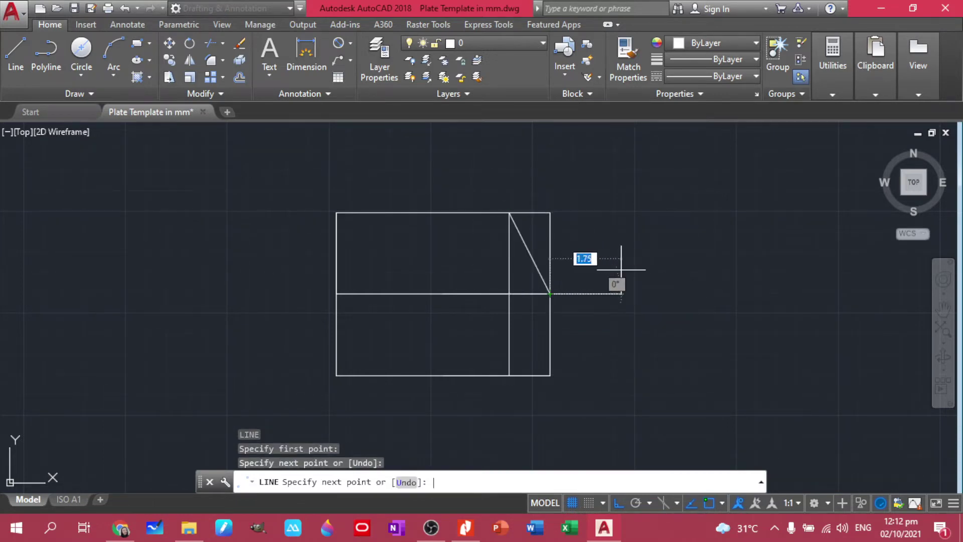
key("Return")
- Erase the two construction lines and trim away the corner beyond the diagonal
left_click(520, 322)
left_click(448, 263)
key("Delete")
type("tr")
key("Return")
left_click(566, 252)
left_click(547, 240)
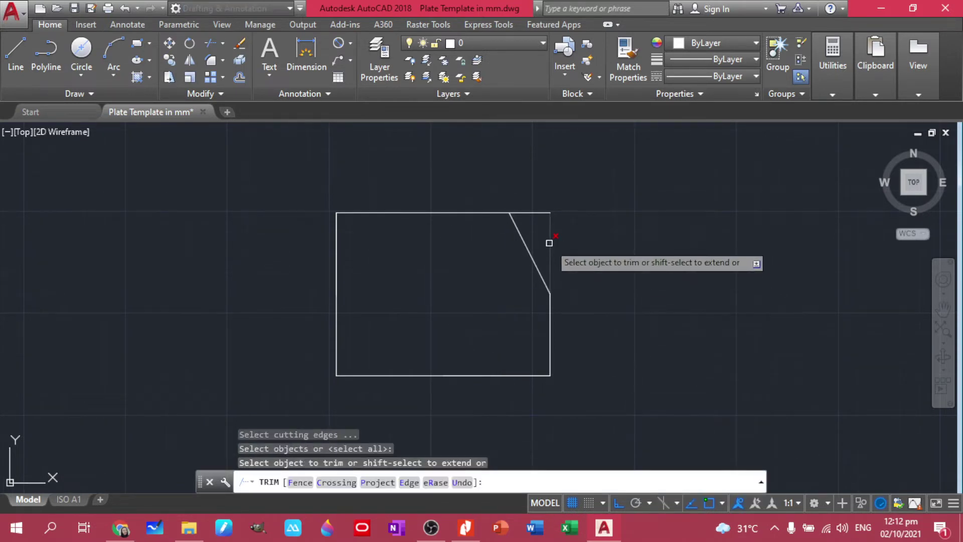
left_click(579, 259)
left_click(537, 191)
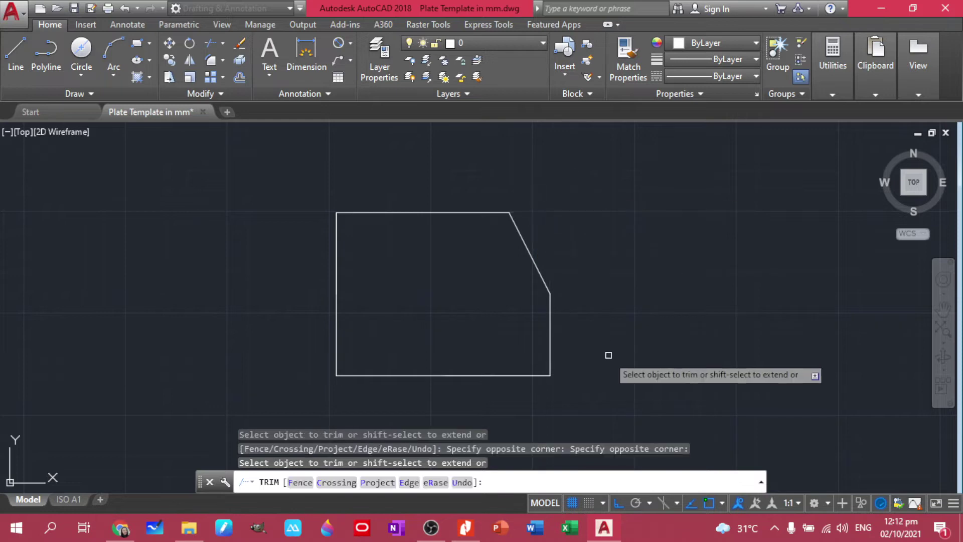
key("Escape")
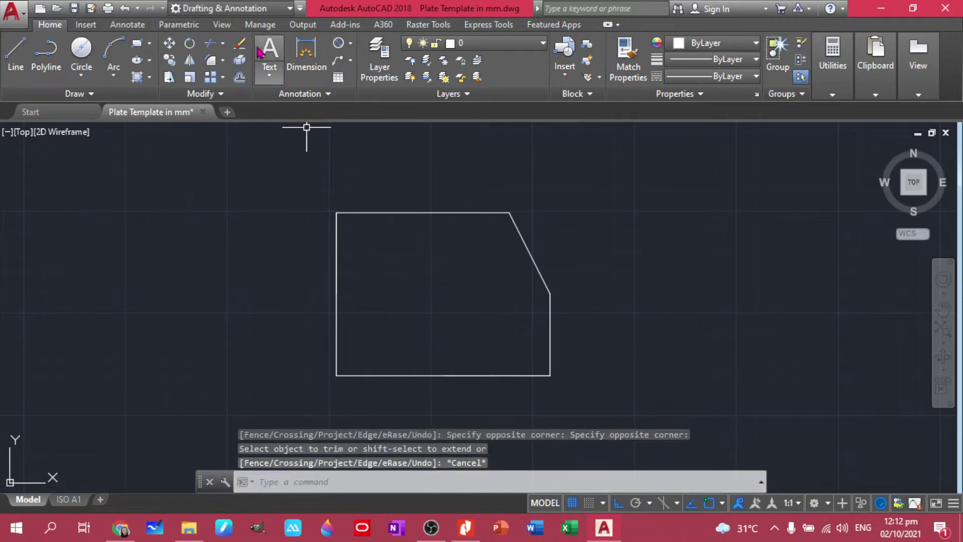
left_click(306, 53)
- Dimension the plate's 4.00 height on the left and 5.25 width below
left_click(336, 212)
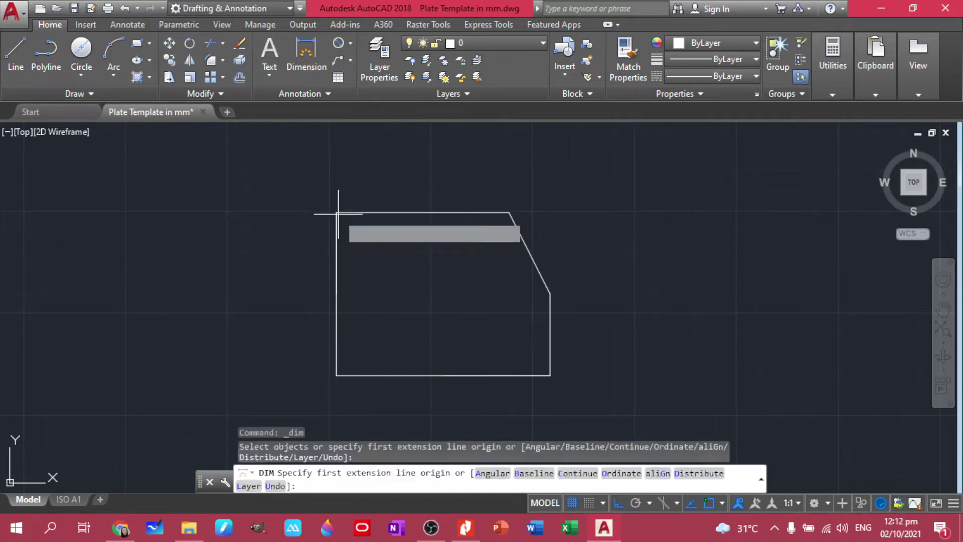
left_click(336, 375)
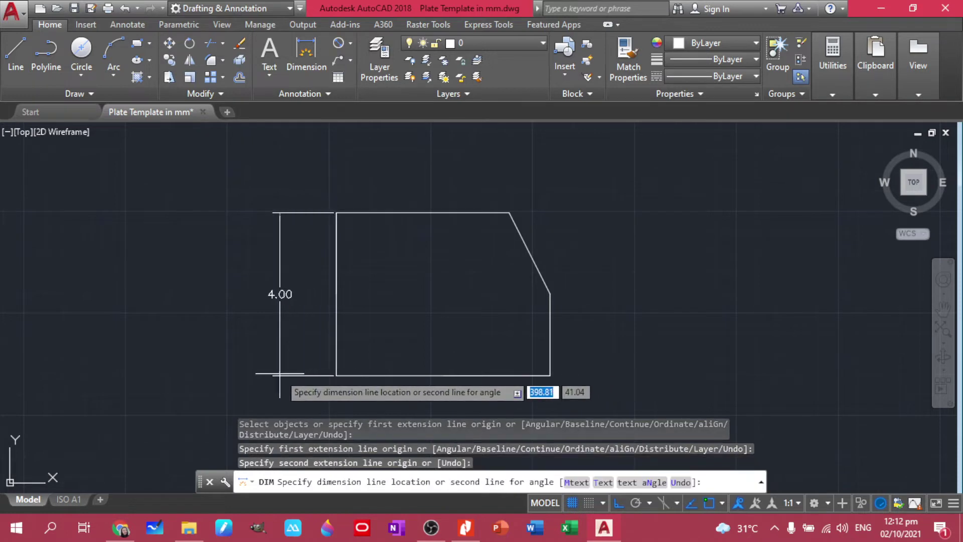
left_click(280, 375)
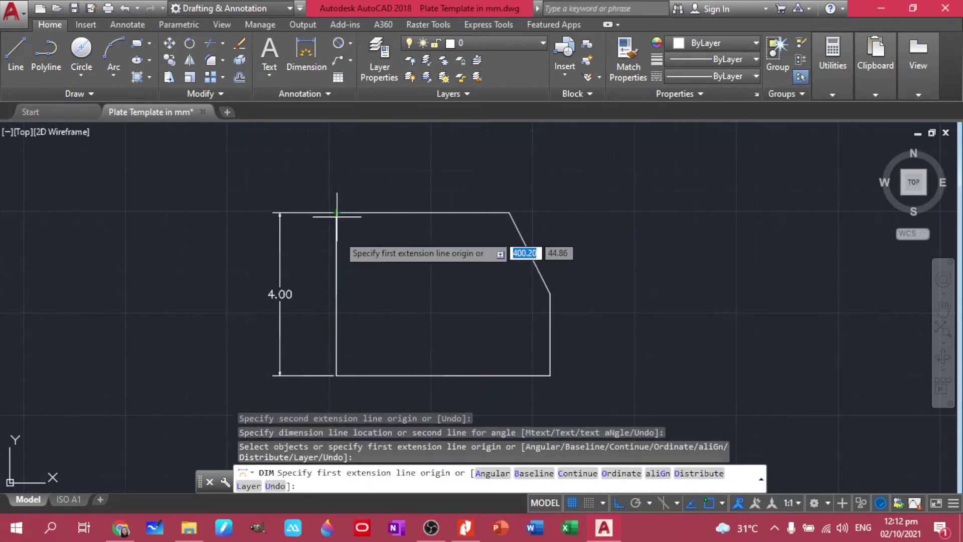
left_click(336, 375)
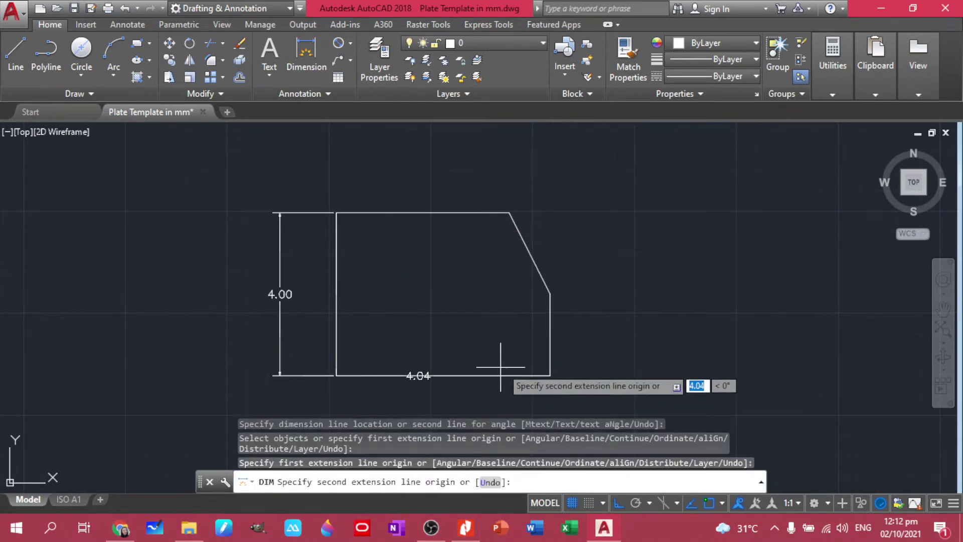
left_click(550, 375)
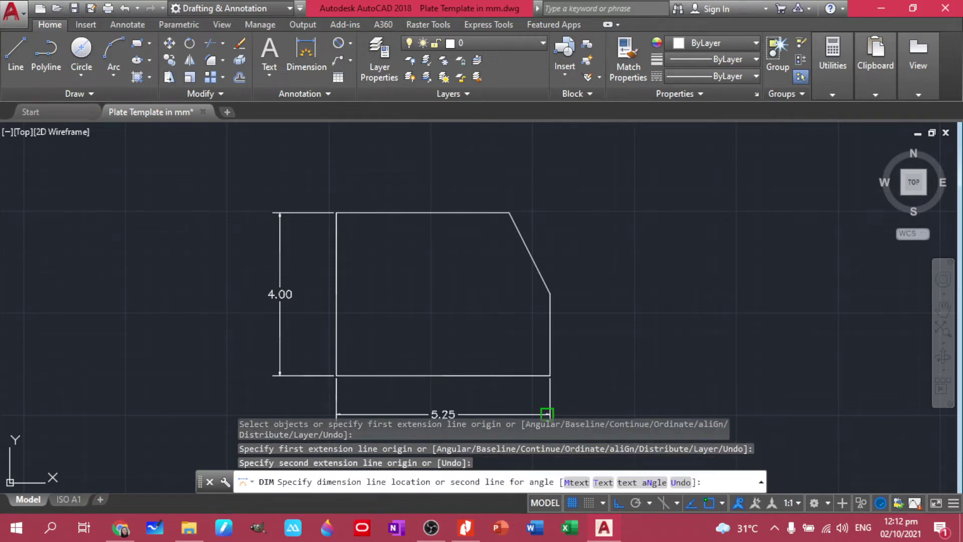
left_click(546, 409)
- Dimension the 2.00 right edge from the chamfer down to the bottom-right corner
scroll(550, 293, "down", 4)
middle_click_drag(550, 293, 501, 272)
scroll(501, 273, "up", 5)
scroll(501, 272, "down", 3)
left_click(501, 272)
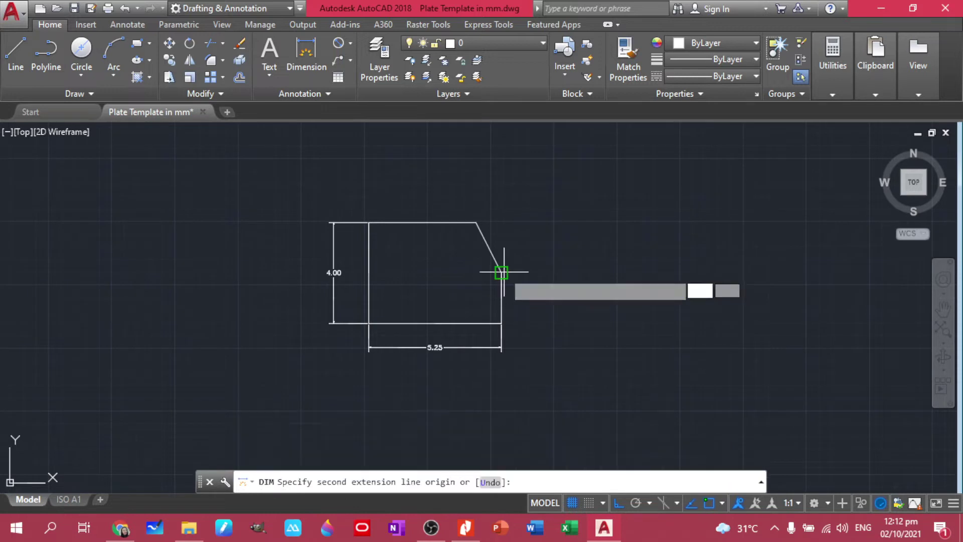
left_click(501, 323)
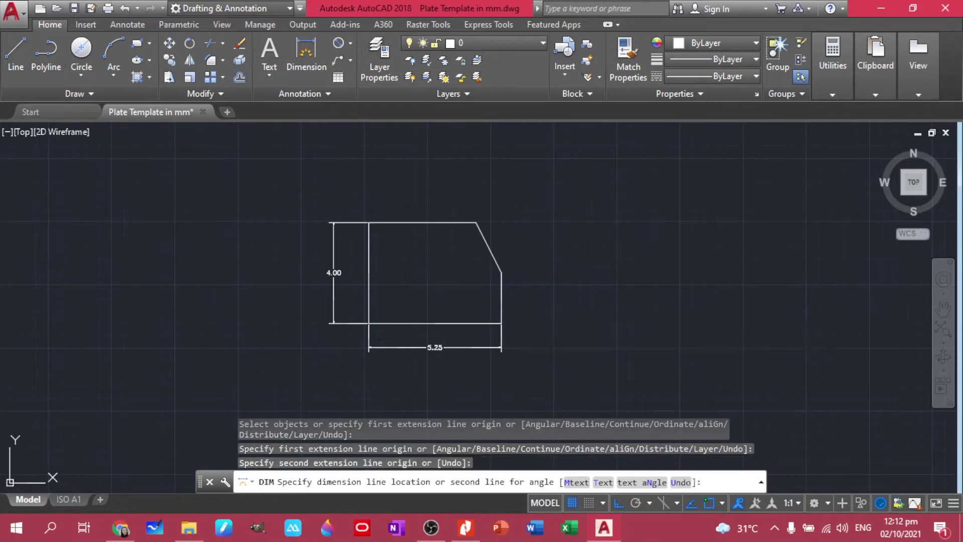
left_click(524, 326)
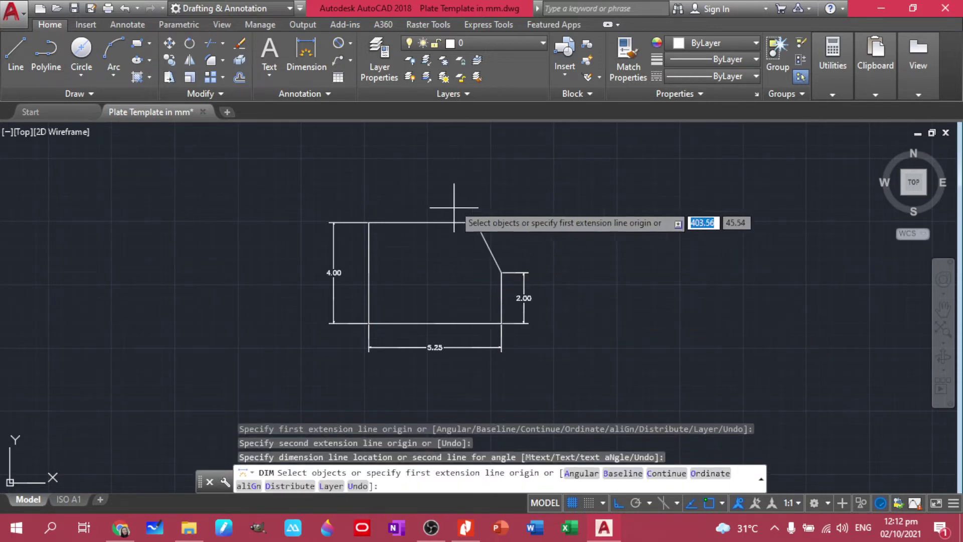
- Add the 4.25 top-edge dimension from the top-left corner to the chamfer
left_click(369, 222)
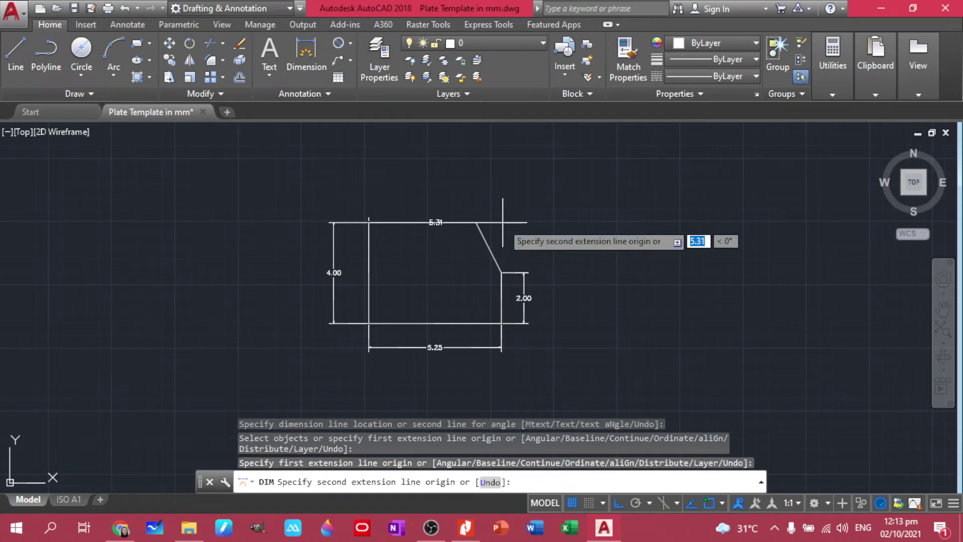
left_click(476, 222)
left_click(474, 197)
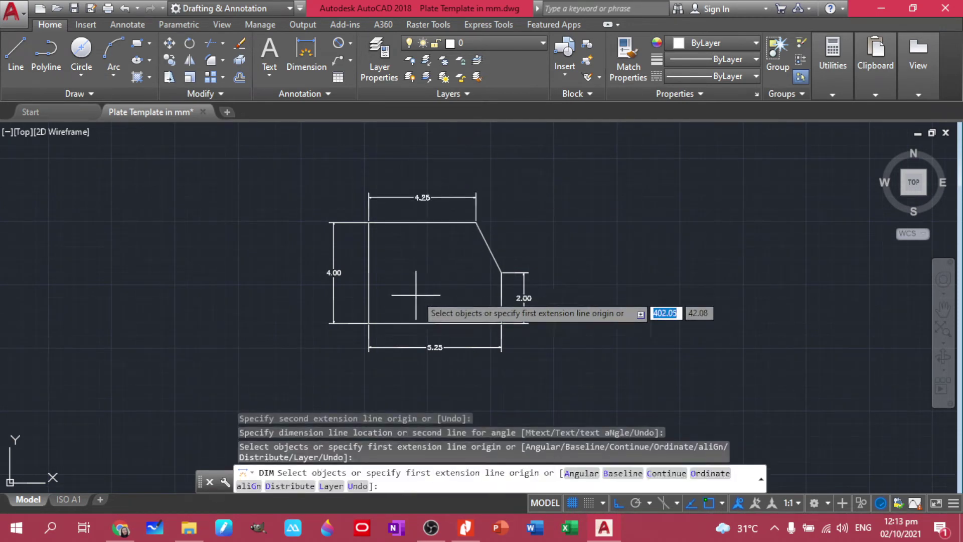
scroll(429, 281, "up", 2)
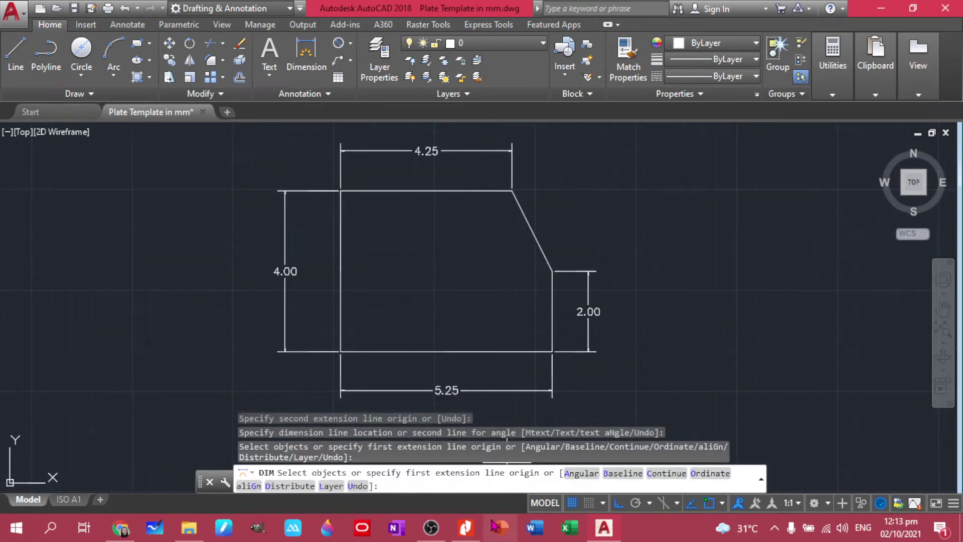
left_click(465, 527)
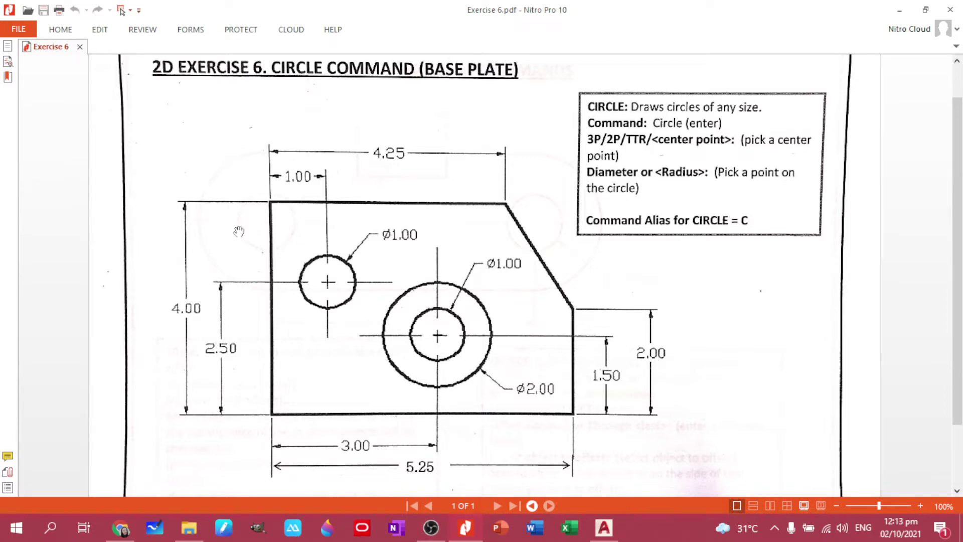
- Check the hole sizes on the Exercise 6 sheet and return to the AutoCAD drawing
left_click(607, 529)
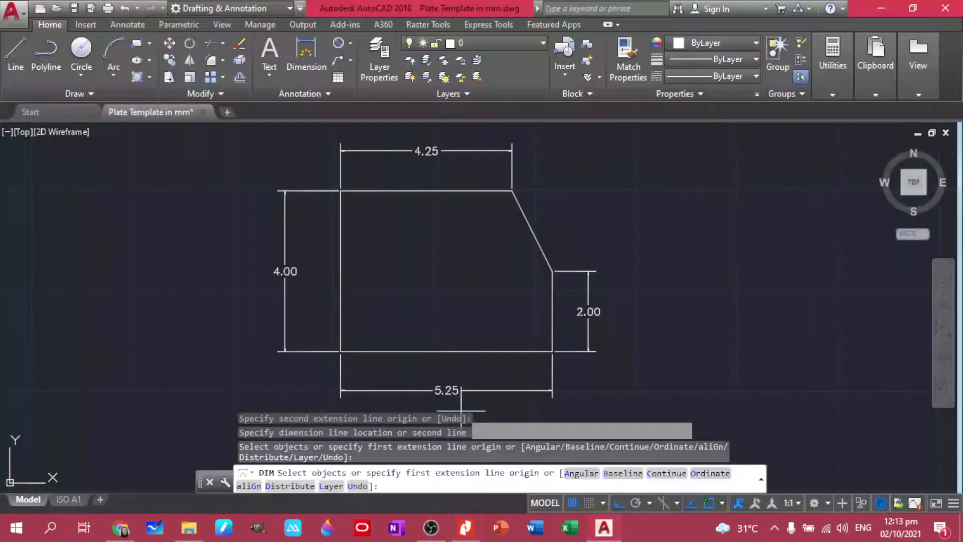
- Offset the plate's left edge 1 unit inward as a guide line
key("Escape")
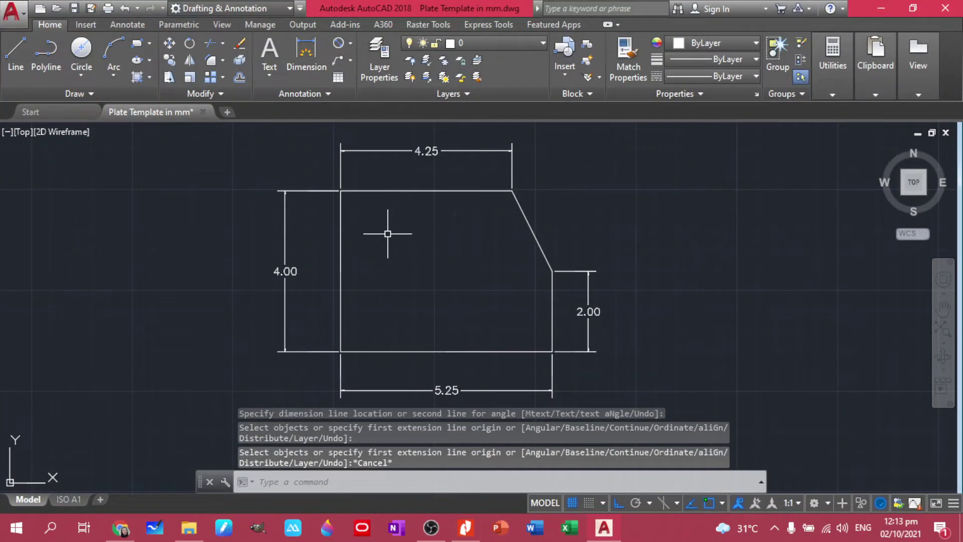
left_click(384, 279)
left_click(339, 255)
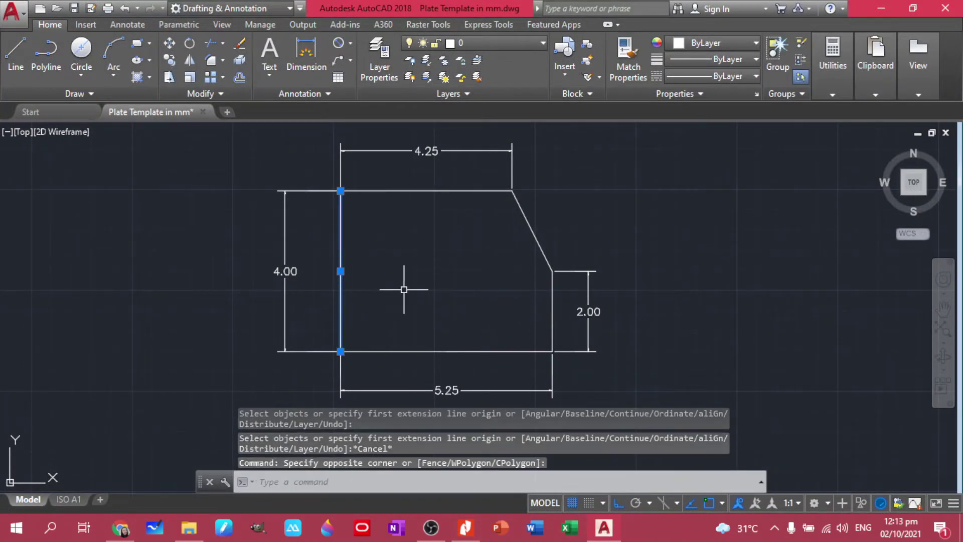
type("OFF")
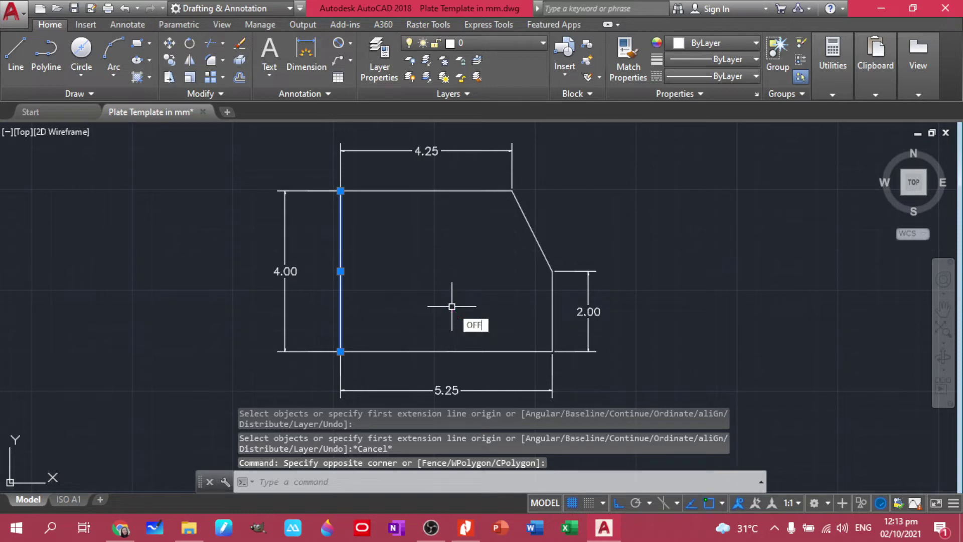
key("Return")
type("1")
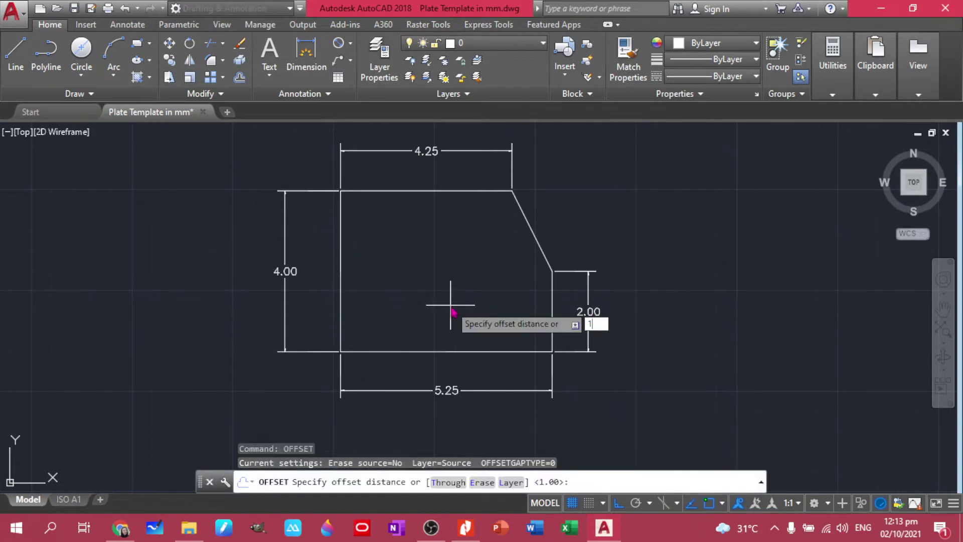
key("Return")
left_click(341, 279)
left_click(419, 294)
left_click(361, 351)
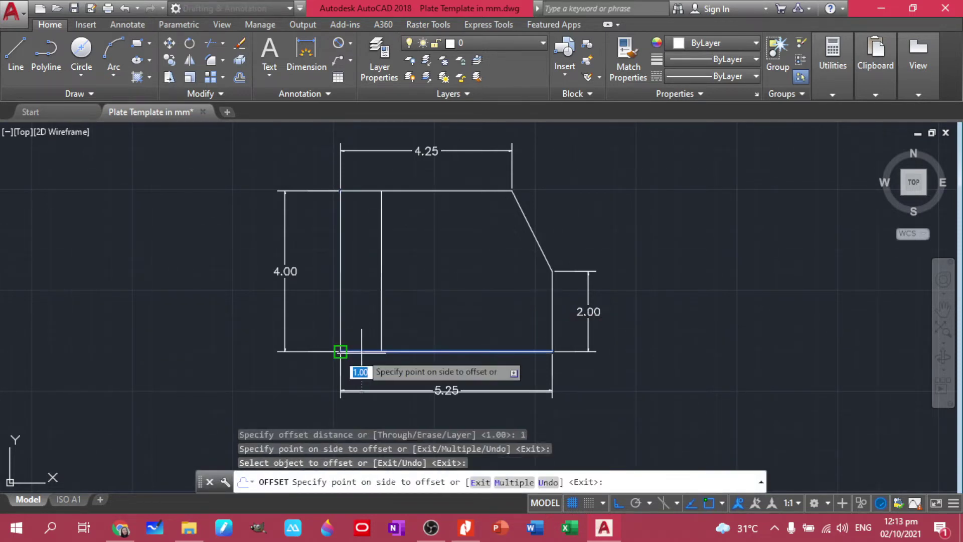
key("Escape")
key("Escape")
- Offset the bottom edge 2.5 units upward as a second guide line
left_click(485, 361)
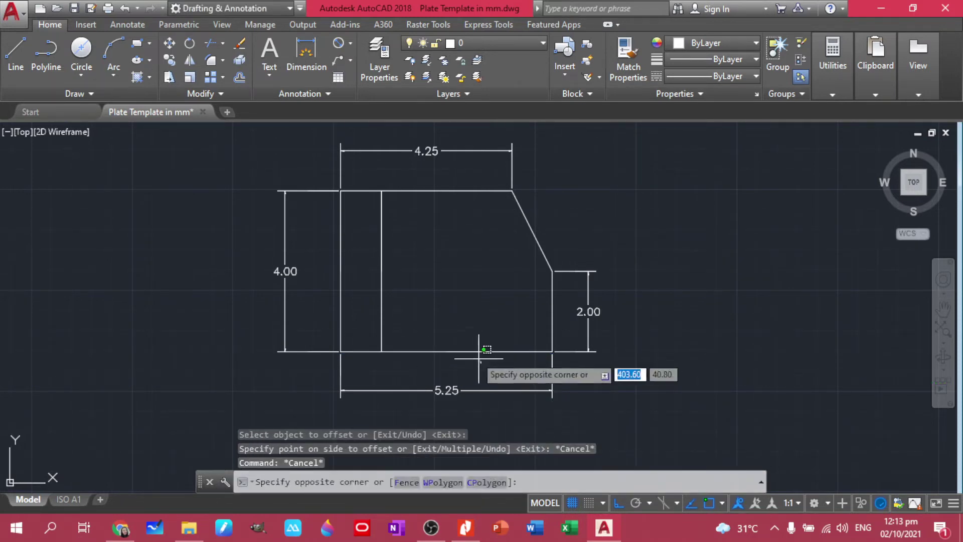
left_click(467, 345)
type("OF")
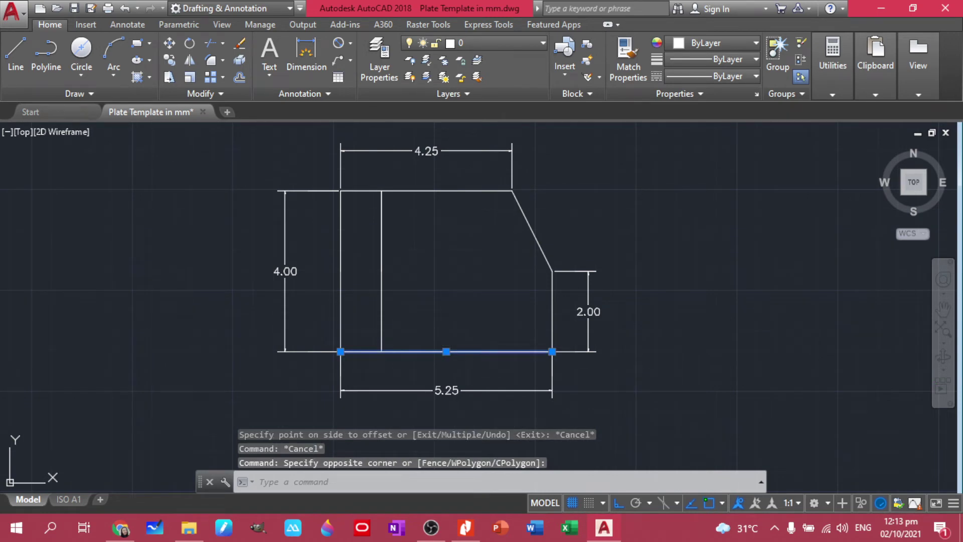
key("Return")
type("2.5")
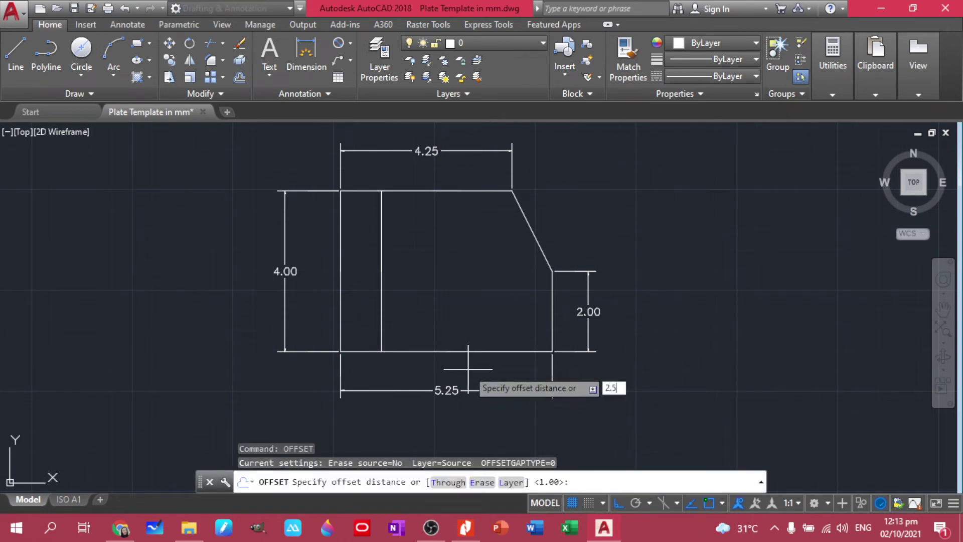
key("Return")
left_click(427, 303)
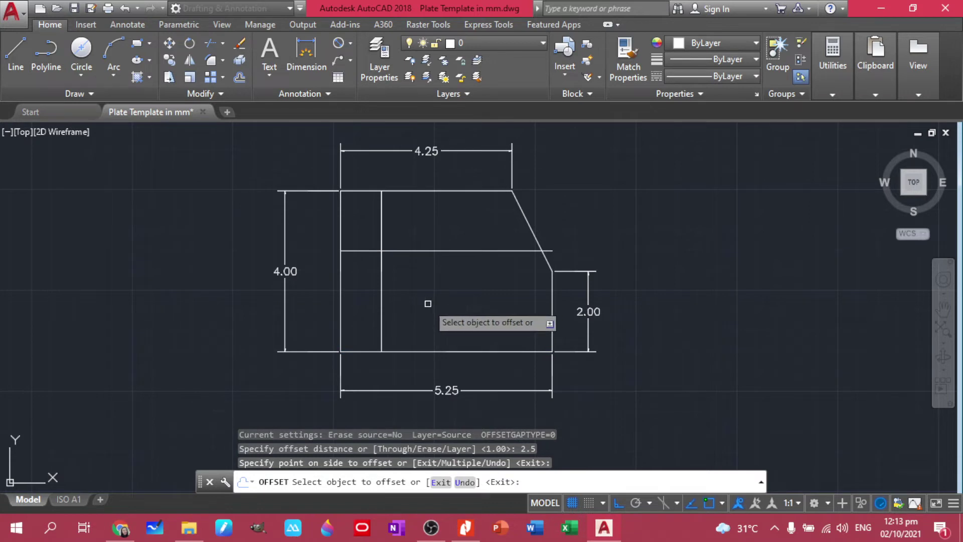
key("Escape")
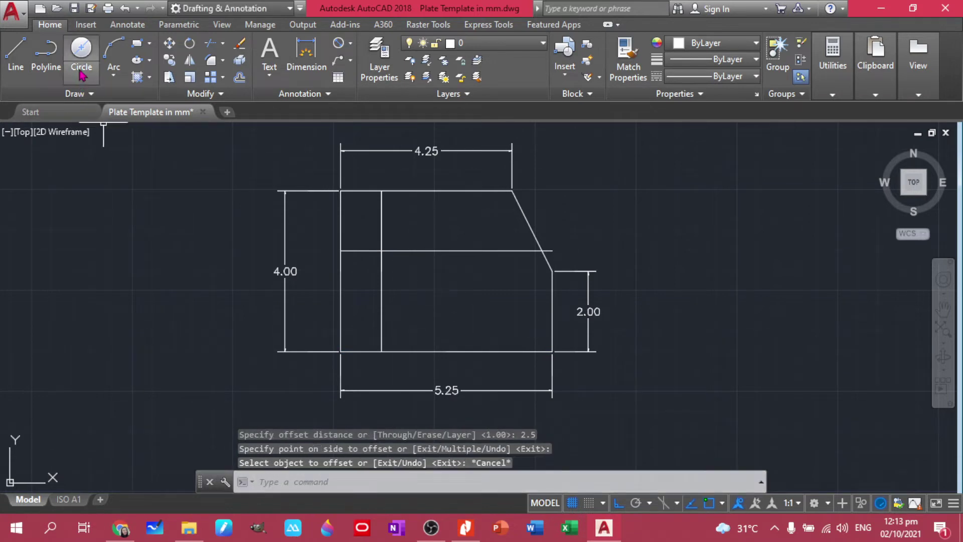
- Draw the Ø1 hole with Circle Center, Diameter at the guide-line intersection
left_click(84, 85)
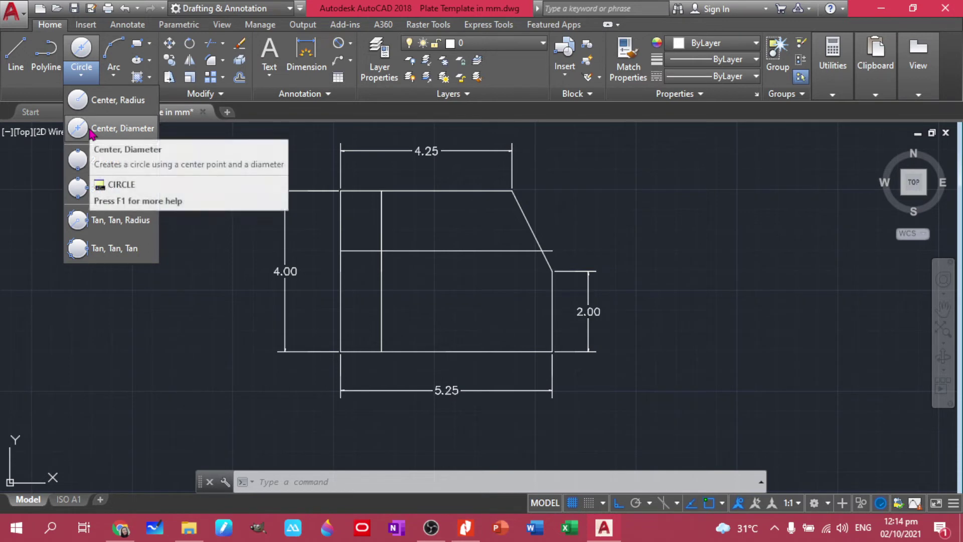
left_click(104, 132)
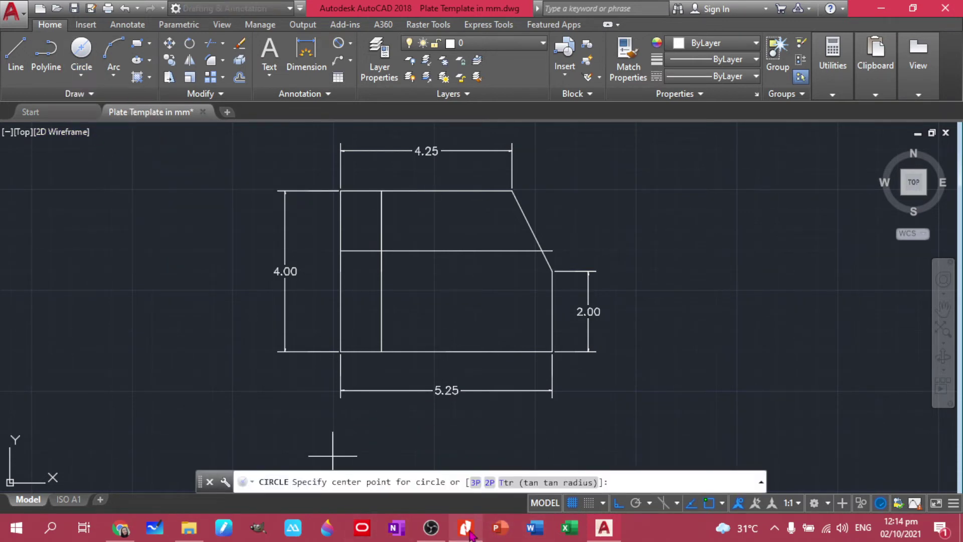
left_click(465, 526)
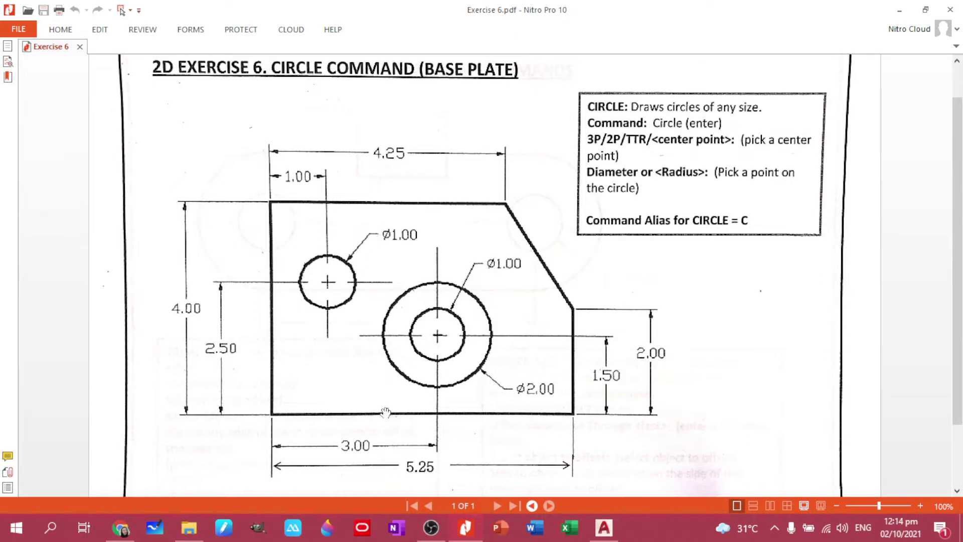
left_click(603, 524)
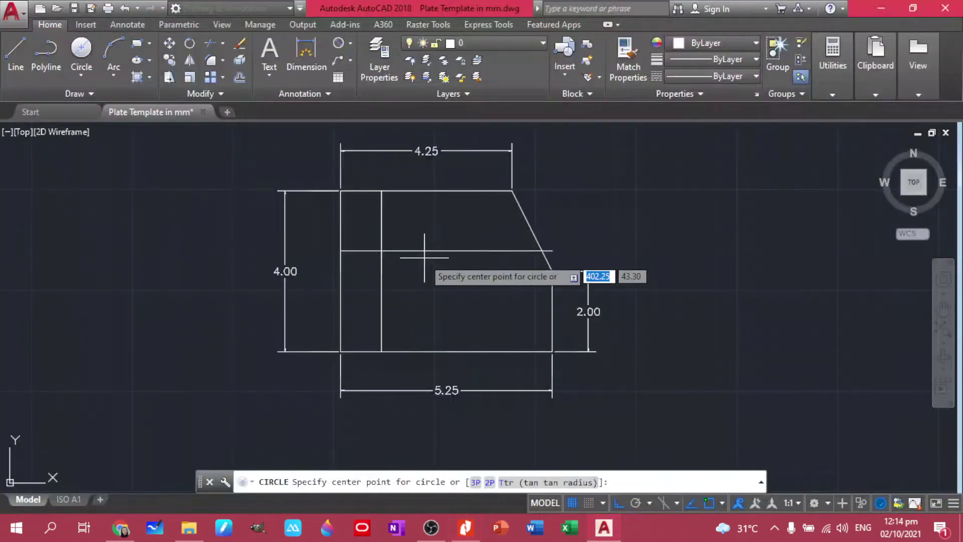
left_click(380, 250)
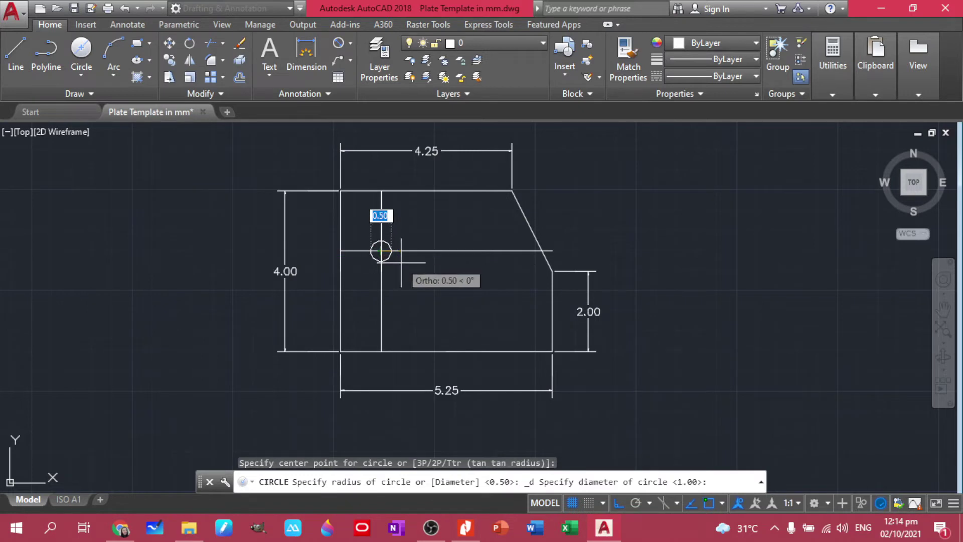
type("1")
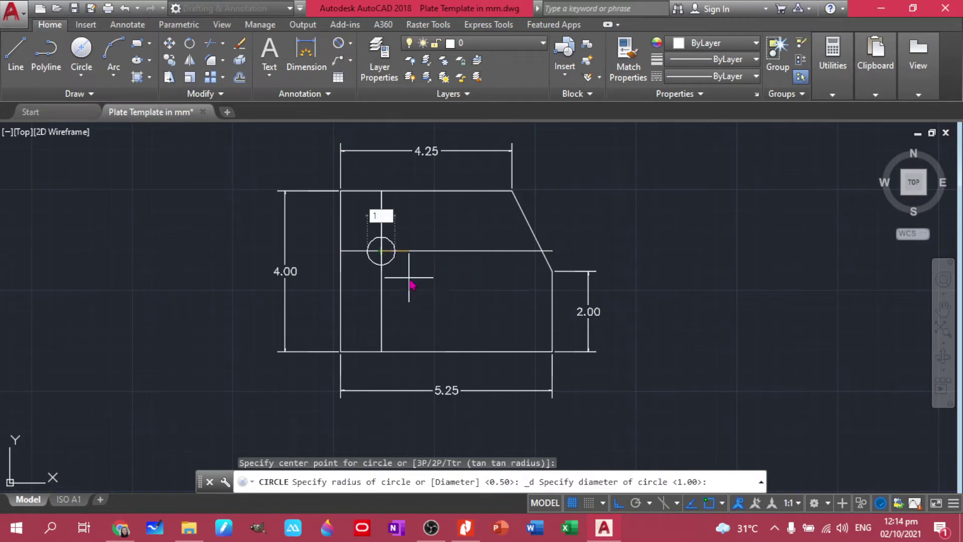
key("Return")
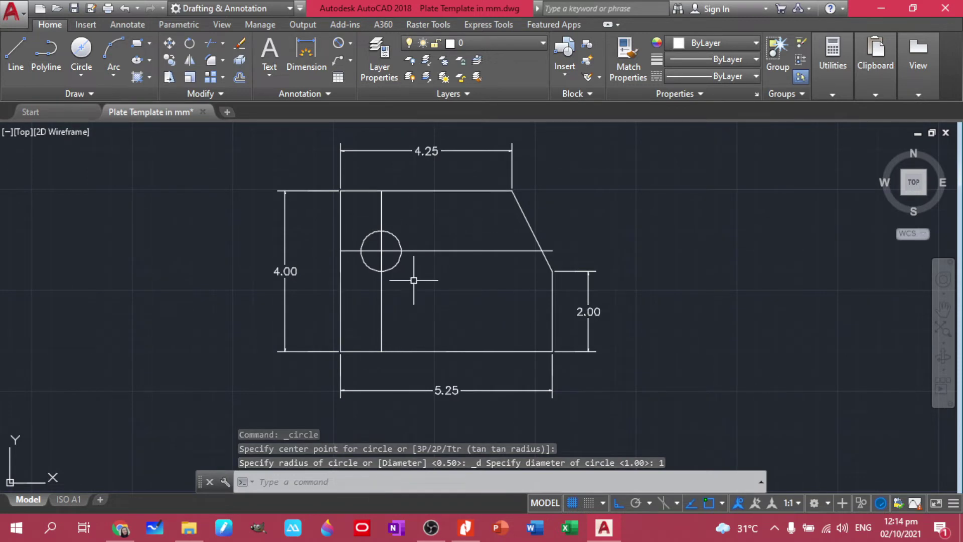
left_click(465, 532)
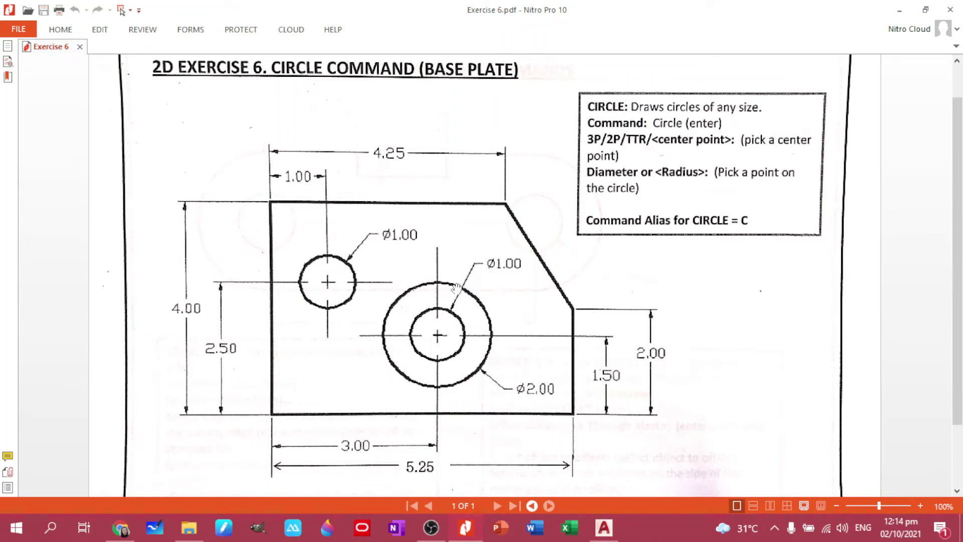
left_click(603, 527)
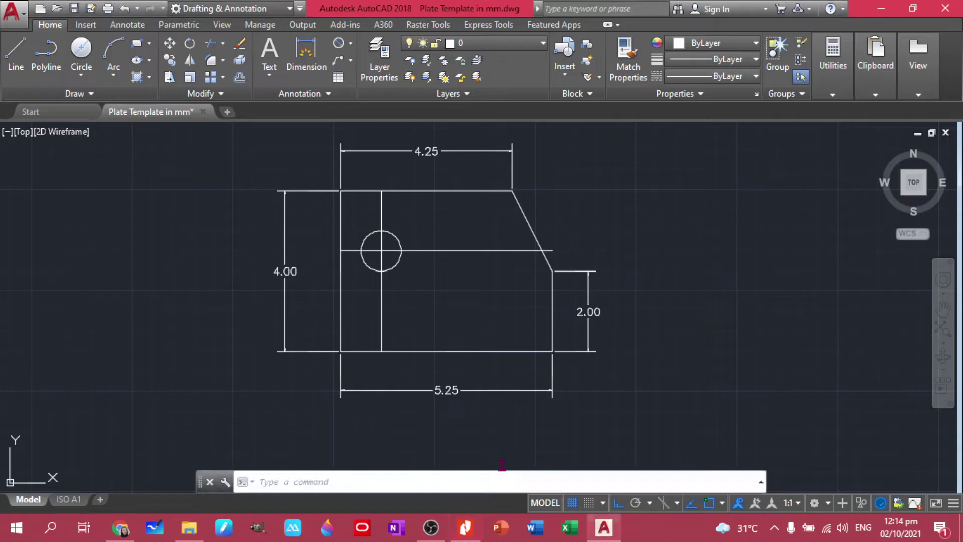
- Offset the left edge 3 units right and the bottom edge 1.5 units up as guide lines
left_click(352, 298)
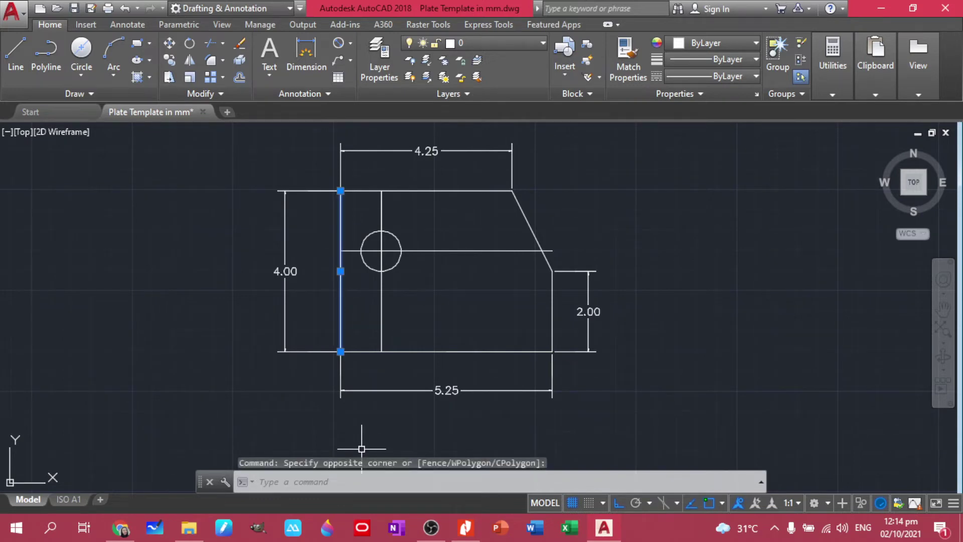
type("3do")
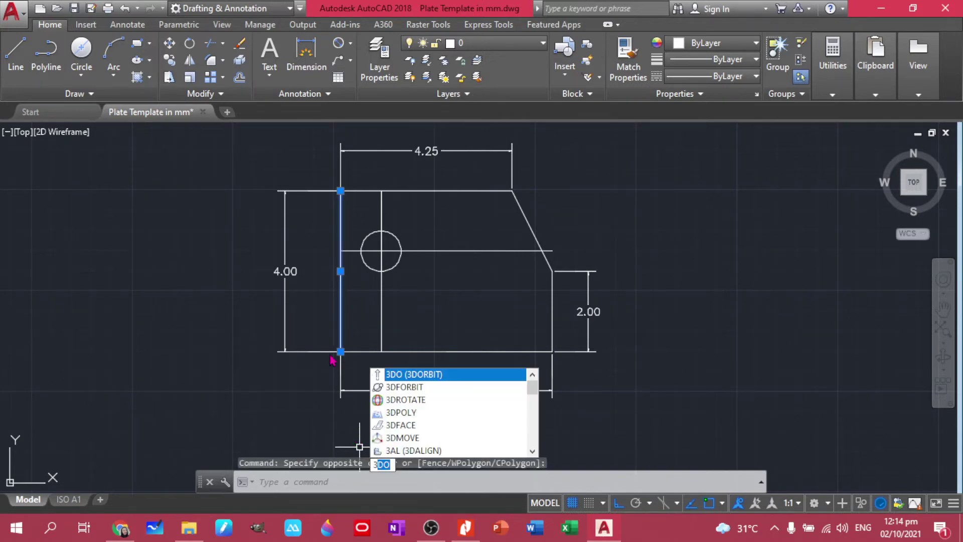
key("BackSpace")
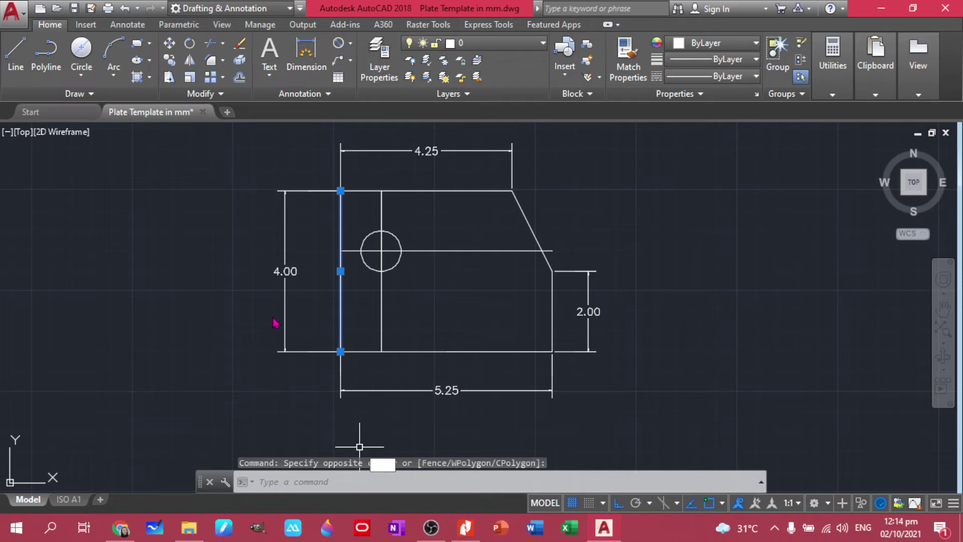
type("Of")
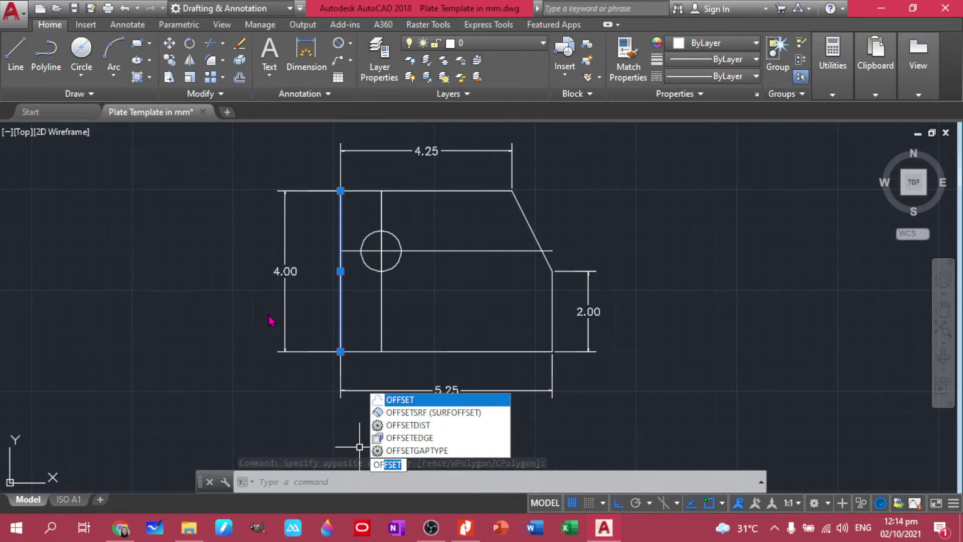
key("Return")
type("3")
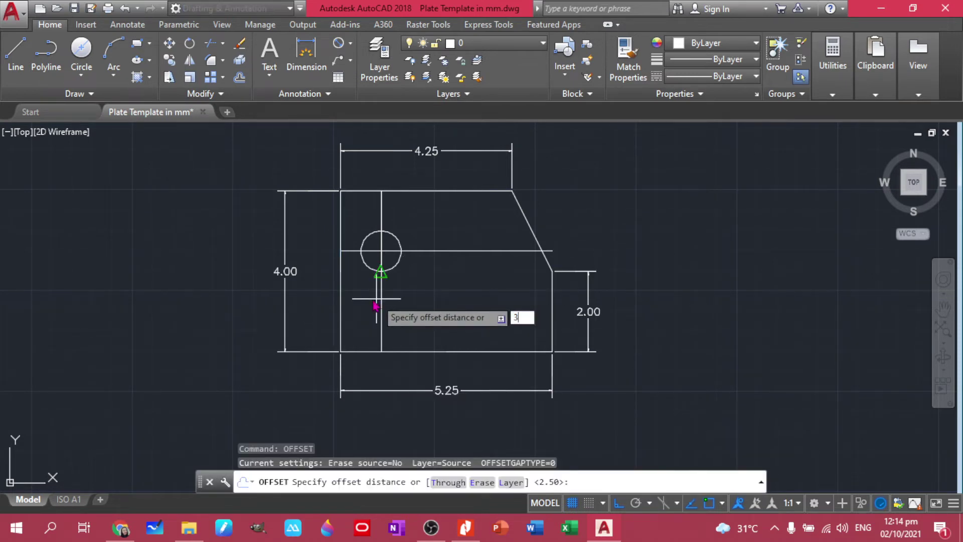
key("Return")
left_click(340, 300)
left_click(449, 296)
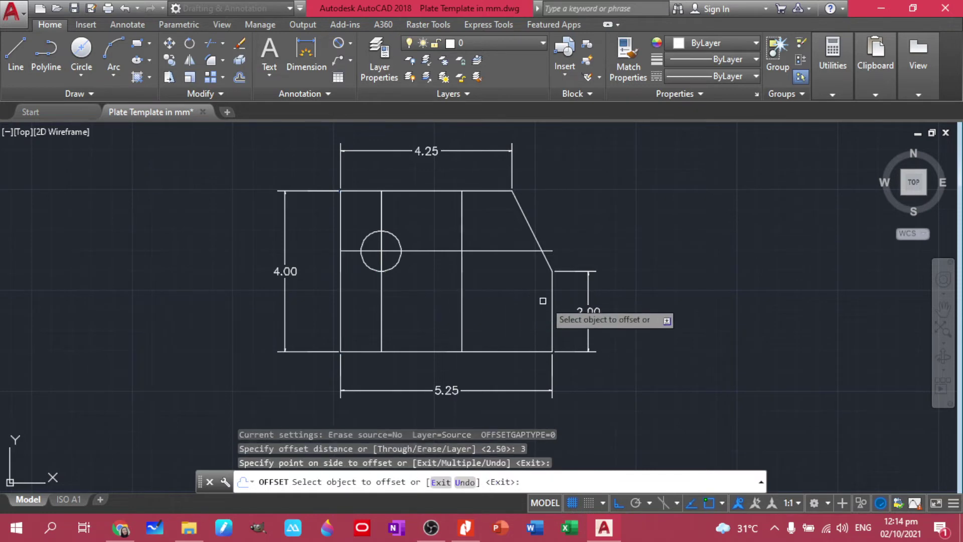
left_click(517, 352)
type("1.5")
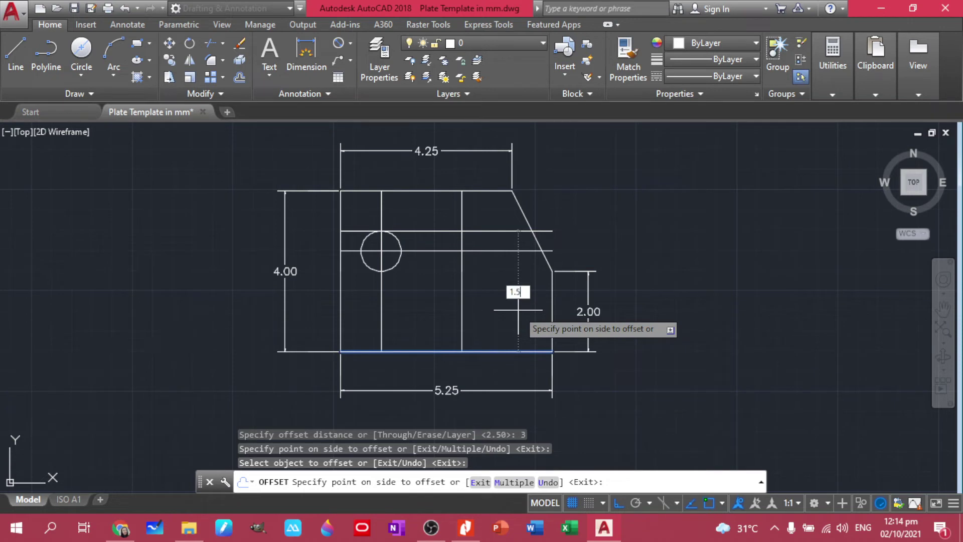
key("Return")
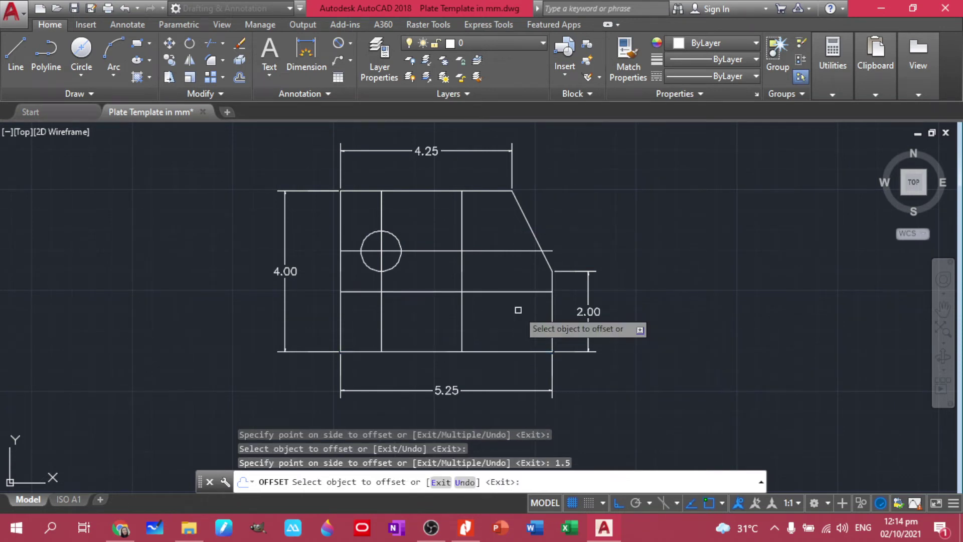
key("Escape")
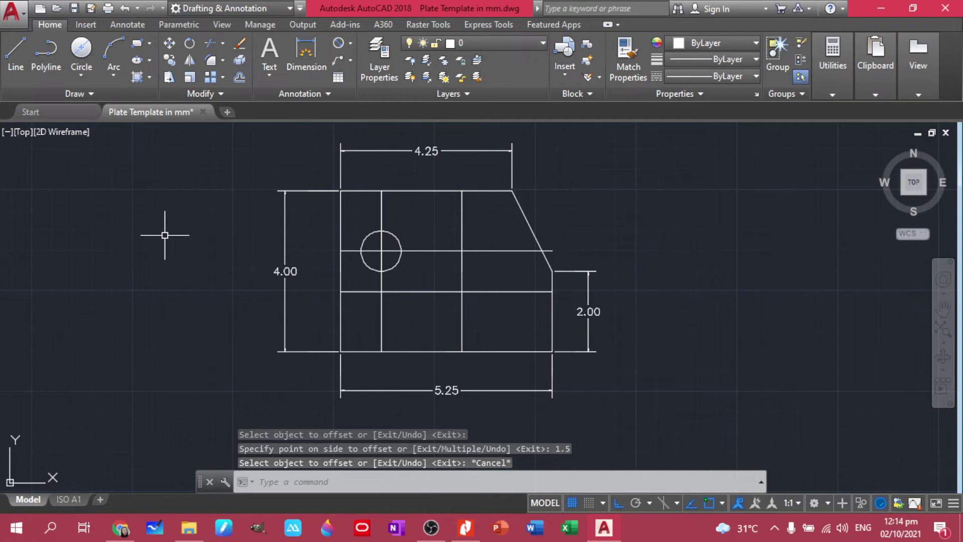
- Draw a trial circle at the lower-right guide-line intersection and delete the oversized result
type("c")
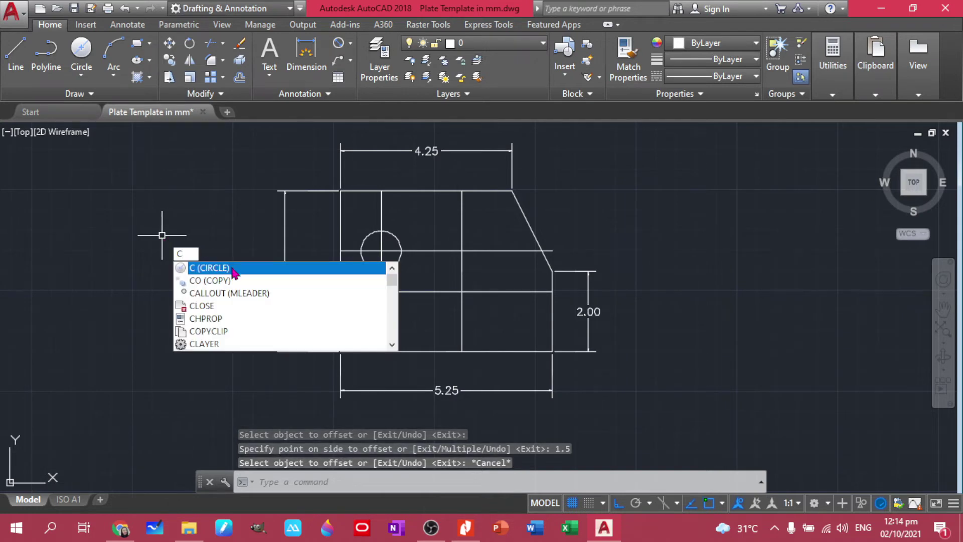
left_click(232, 269)
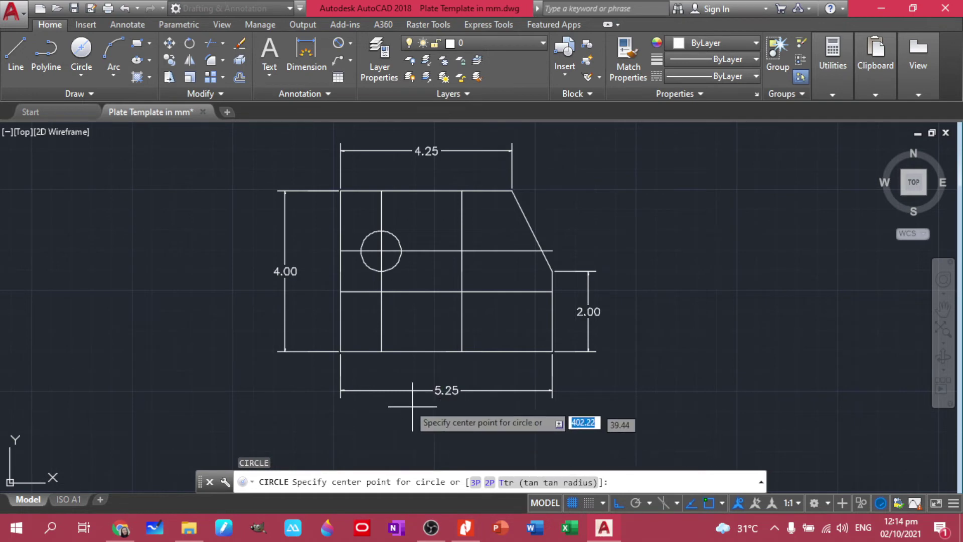
left_click(461, 292)
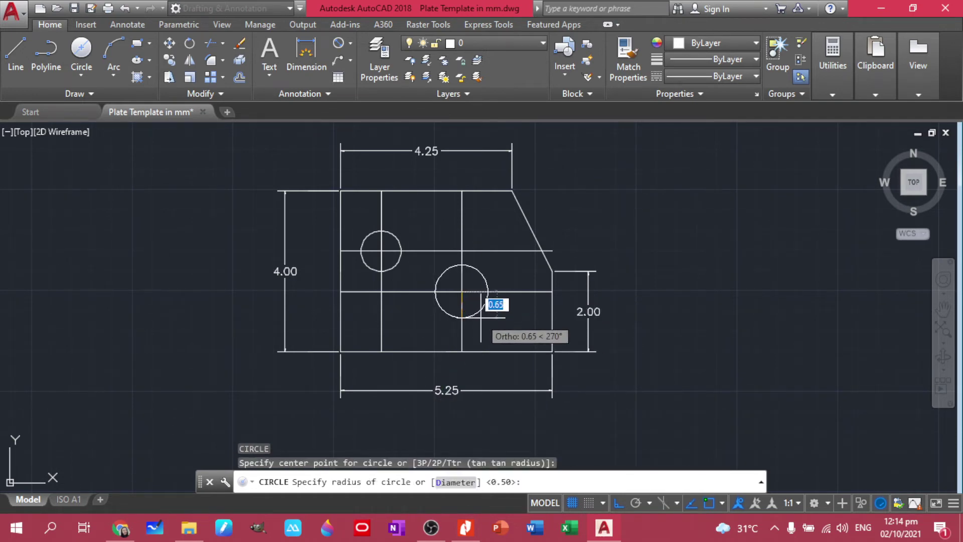
key("BackSpace")
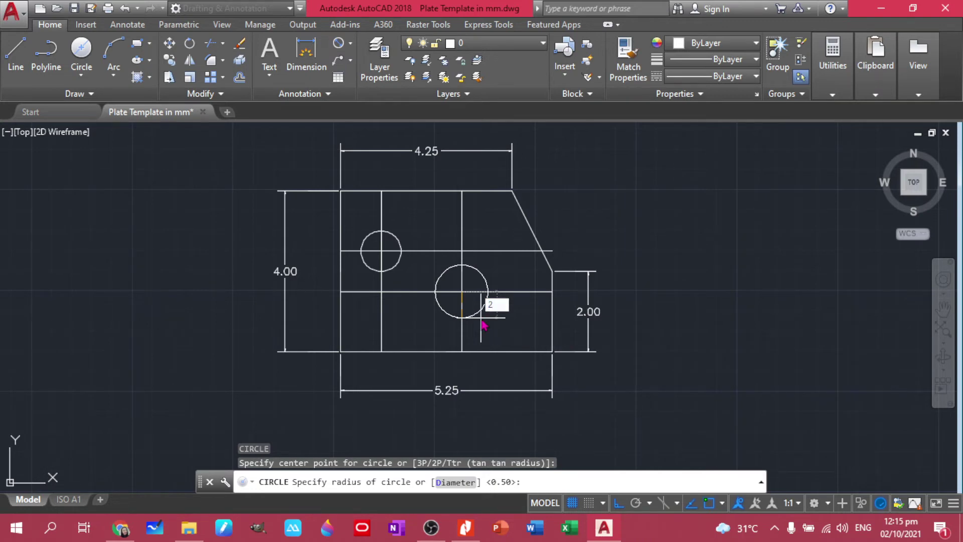
key("Return")
key("Escape")
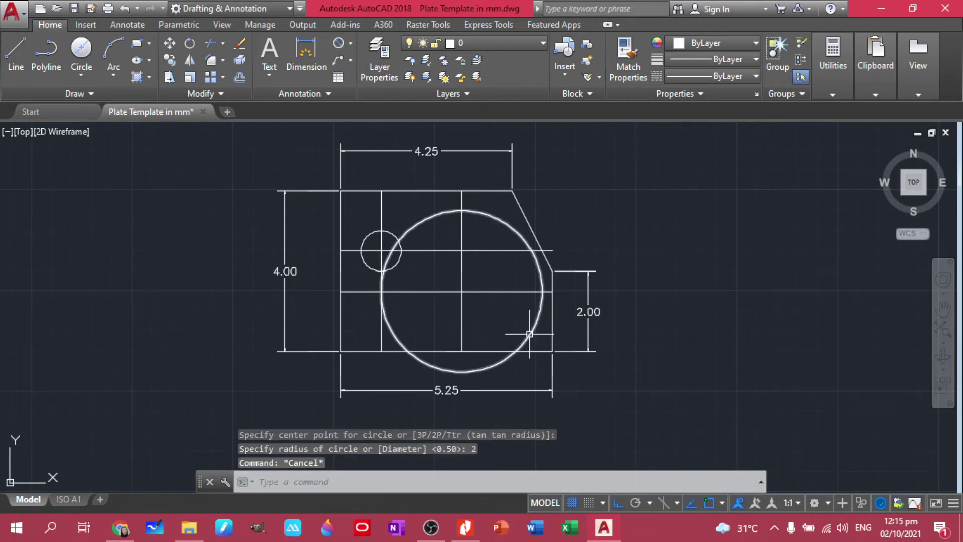
left_click(533, 333)
key("Delete")
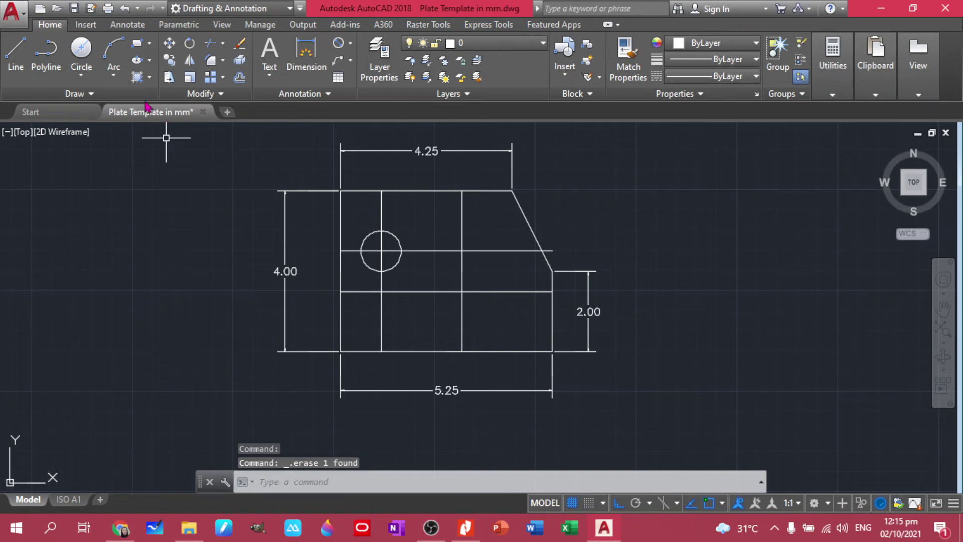
- Draw the Ø2 circle with Center, Diameter at the lower-right intersection
left_click(81, 77)
left_click(87, 128)
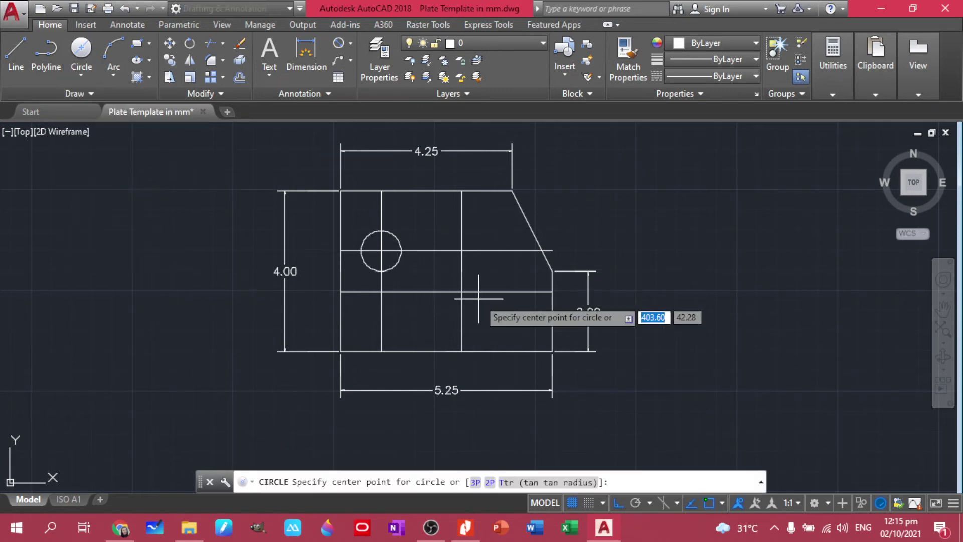
left_click(462, 291)
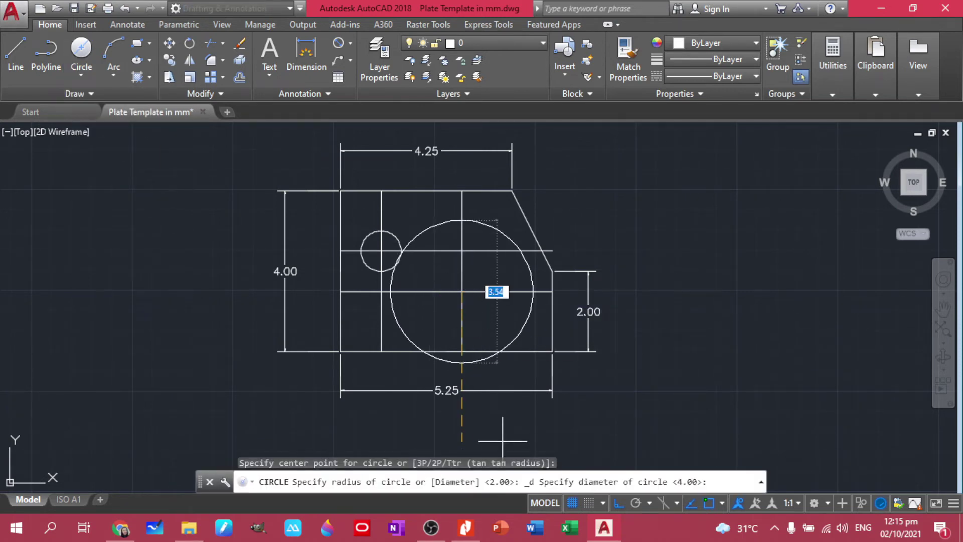
left_click(465, 527)
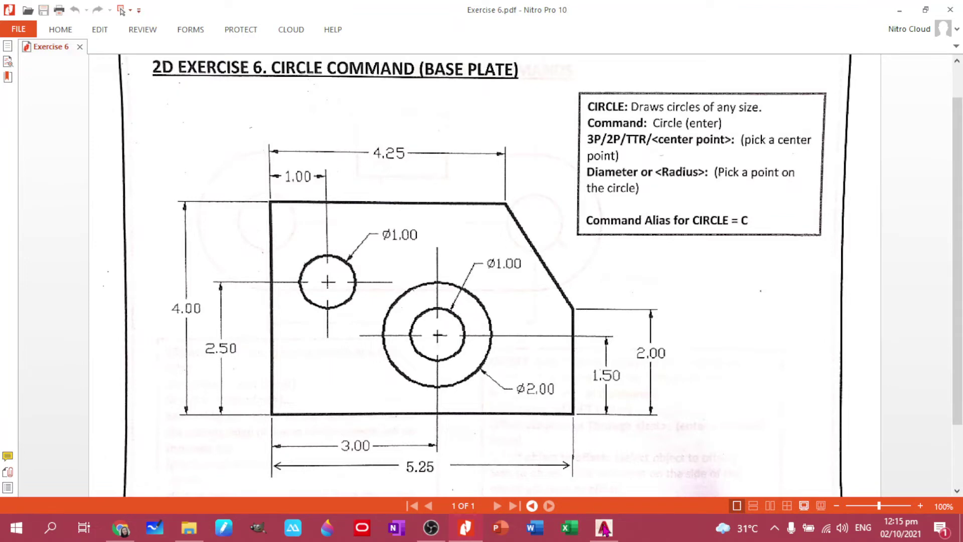
left_click(603, 527)
right_click(604, 527)
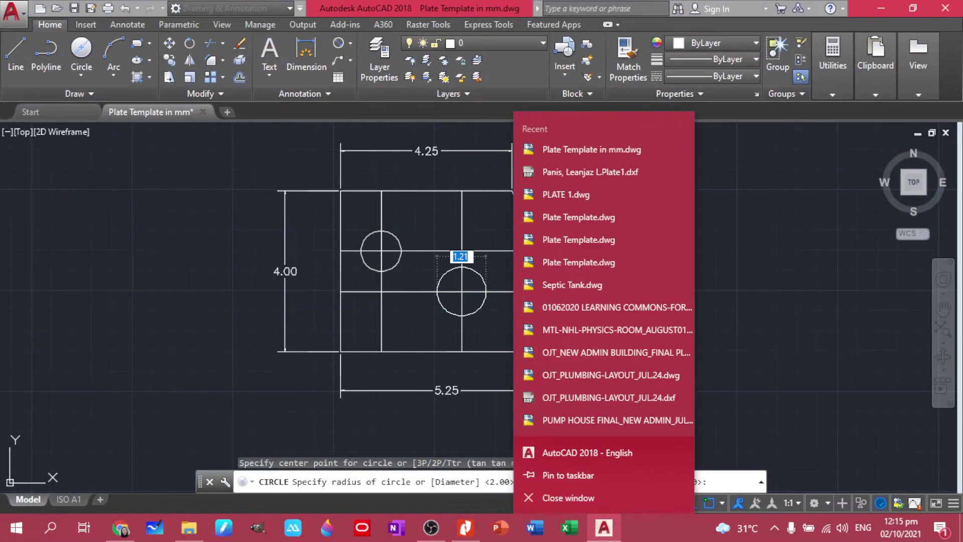
key("Escape")
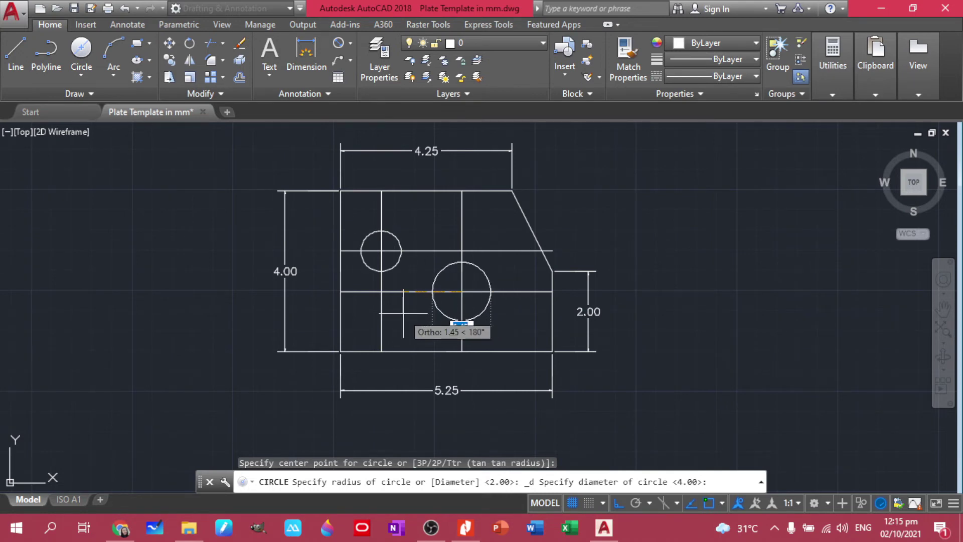
type("2")
type("2")
key("Return")
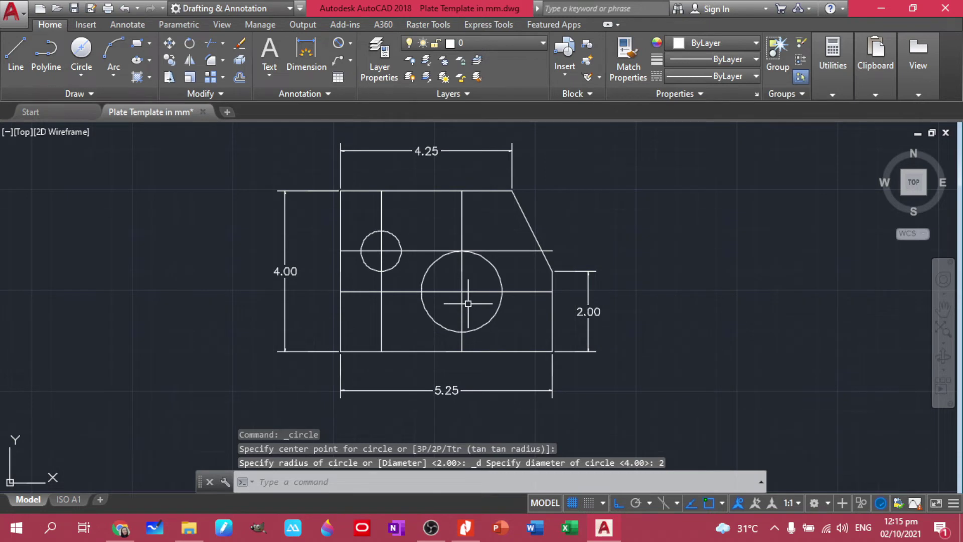
- Add more circles of size 1 centred at the same intersection
key("Return")
left_click(462, 291)
type("1")
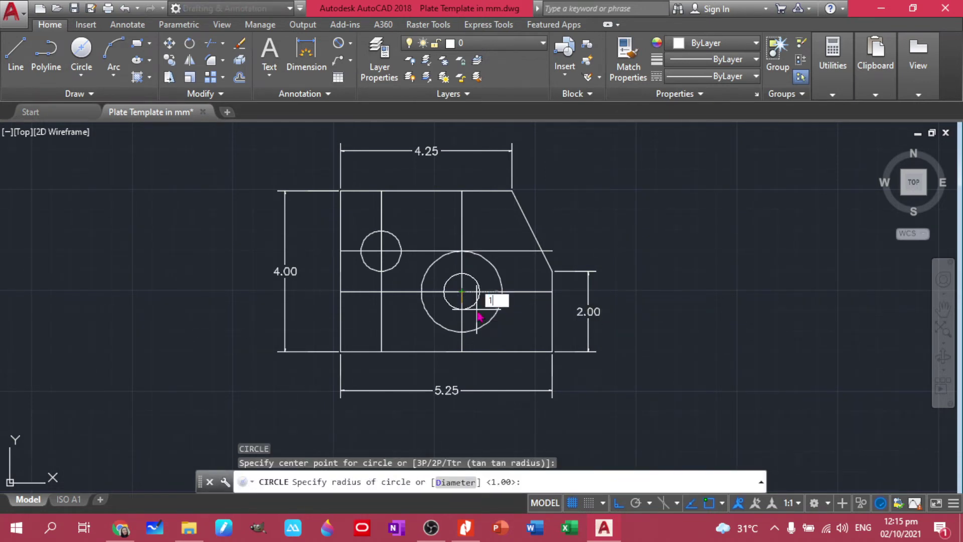
key("Return")
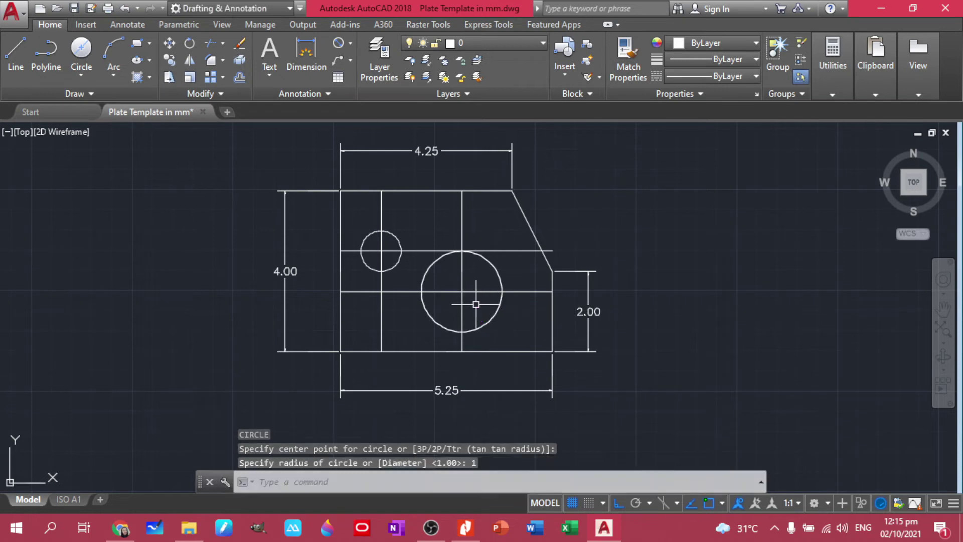
type("c")
key("Return")
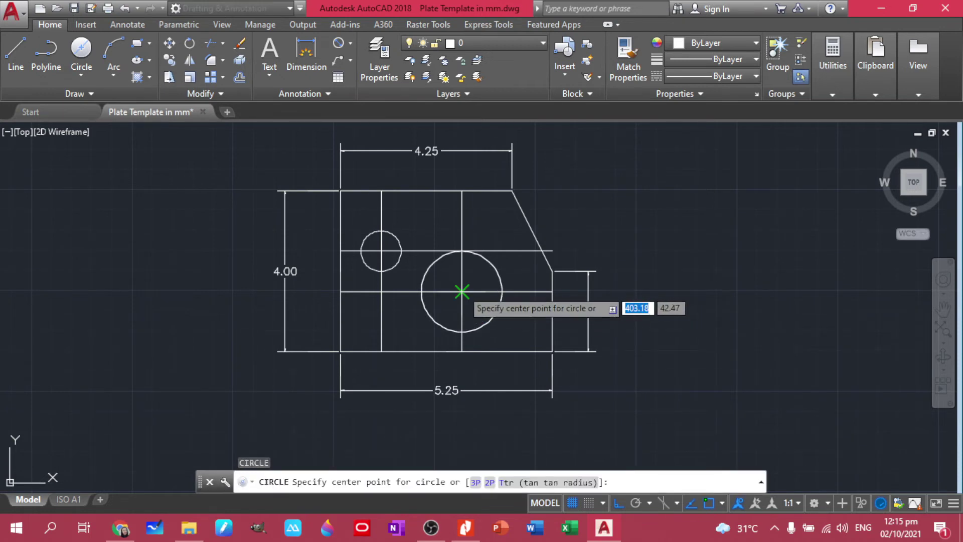
left_click(462, 291)
type("1")
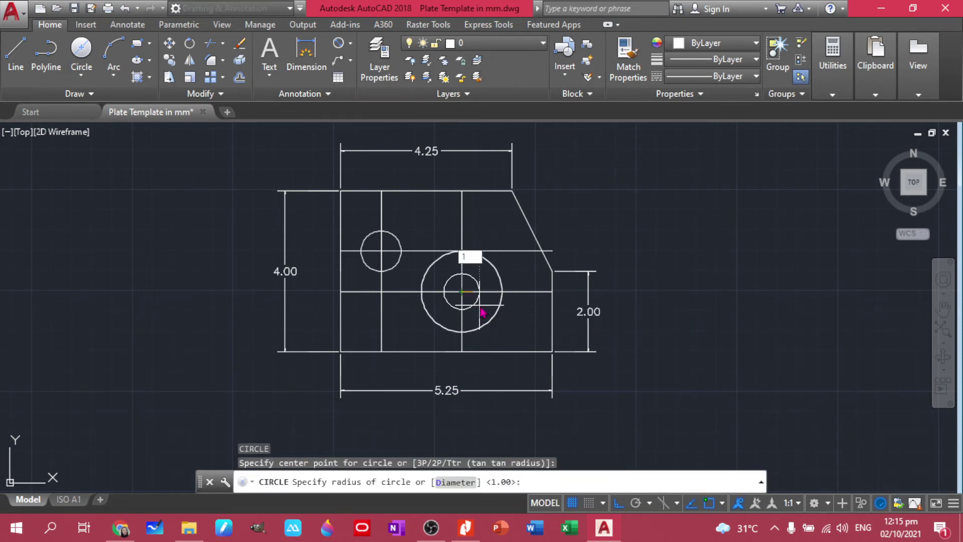
key("Return")
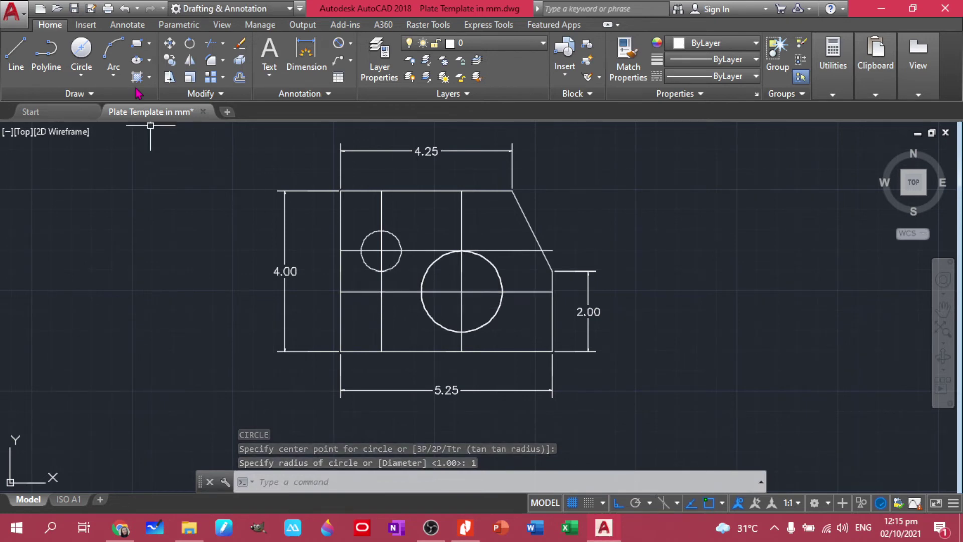
- Draw the concentric Ø1 inner circle using Center, Diameter at the large hole's centre
left_click(80, 76)
left_click(144, 143)
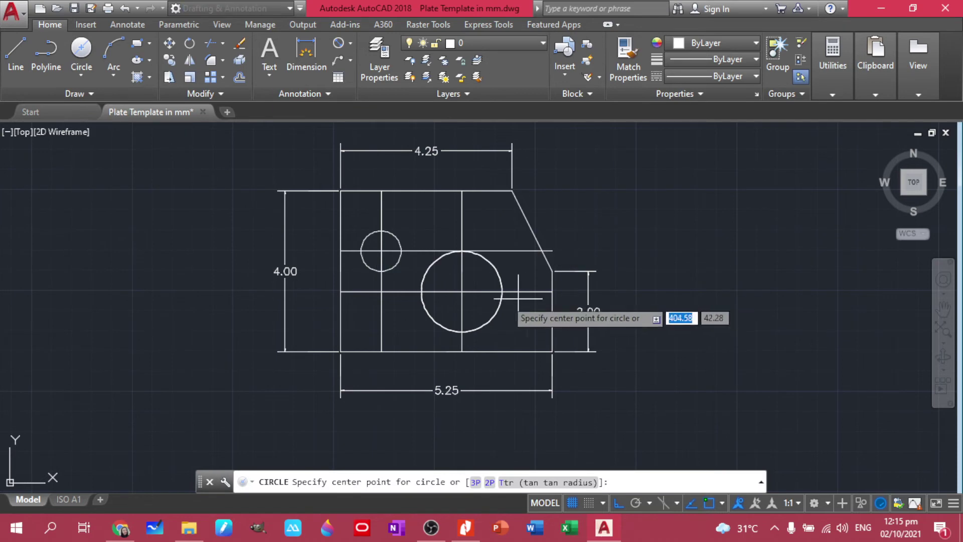
left_click(461, 292)
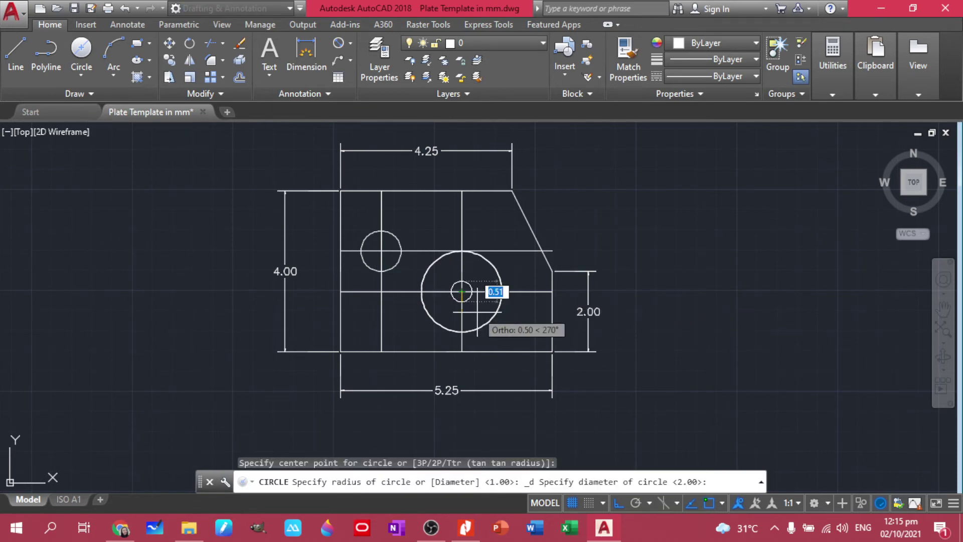
type("1")
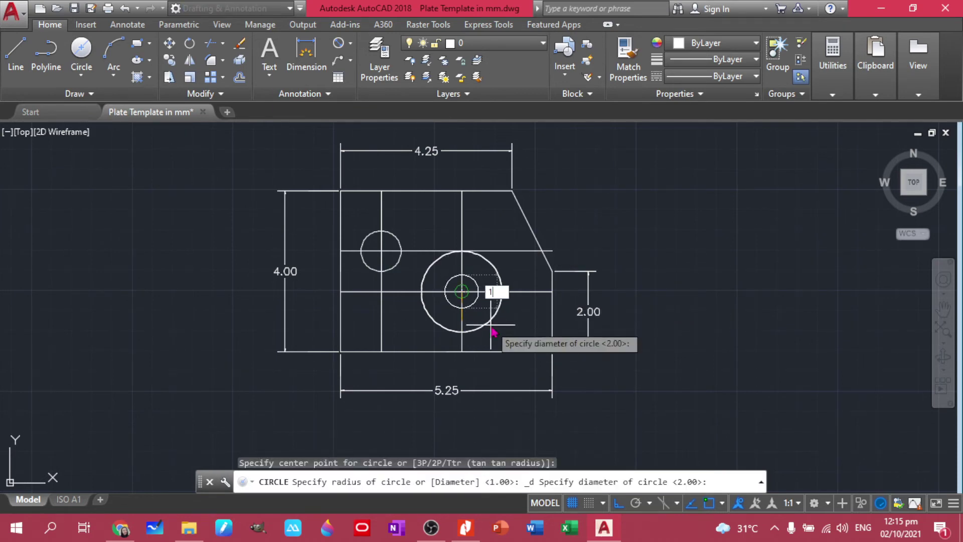
key("Return")
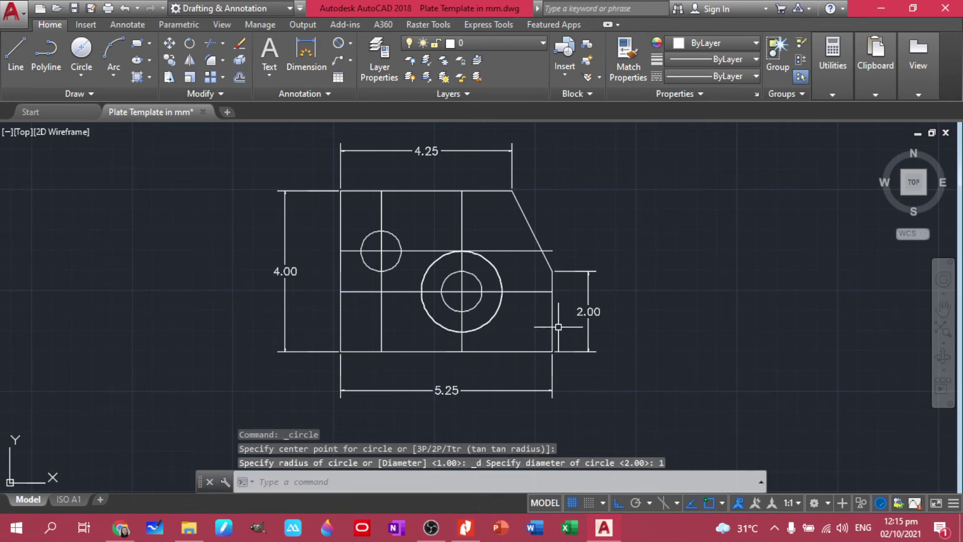
left_click(535, 305)
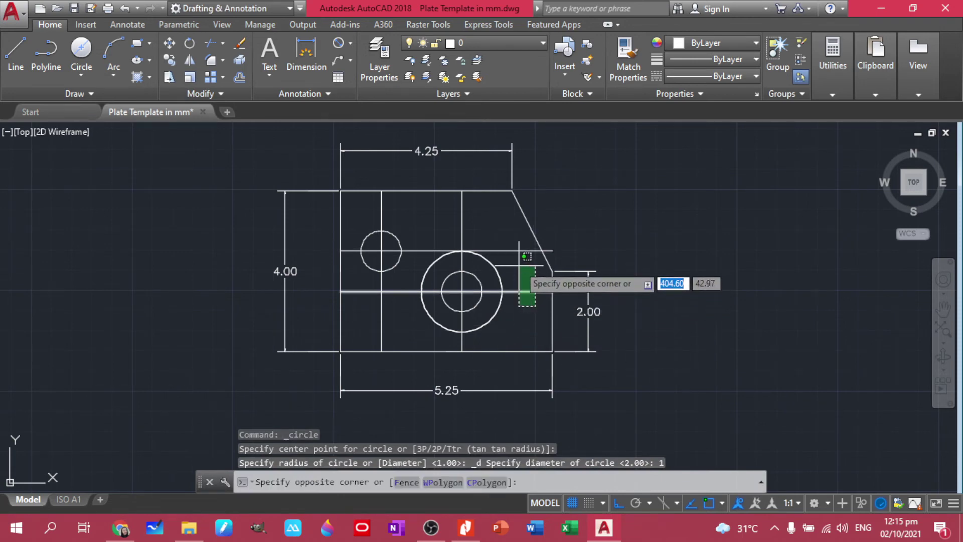
- Erase the horizontal and vertical construction lines from the plate drawing
left_click(521, 262)
key("Delete")
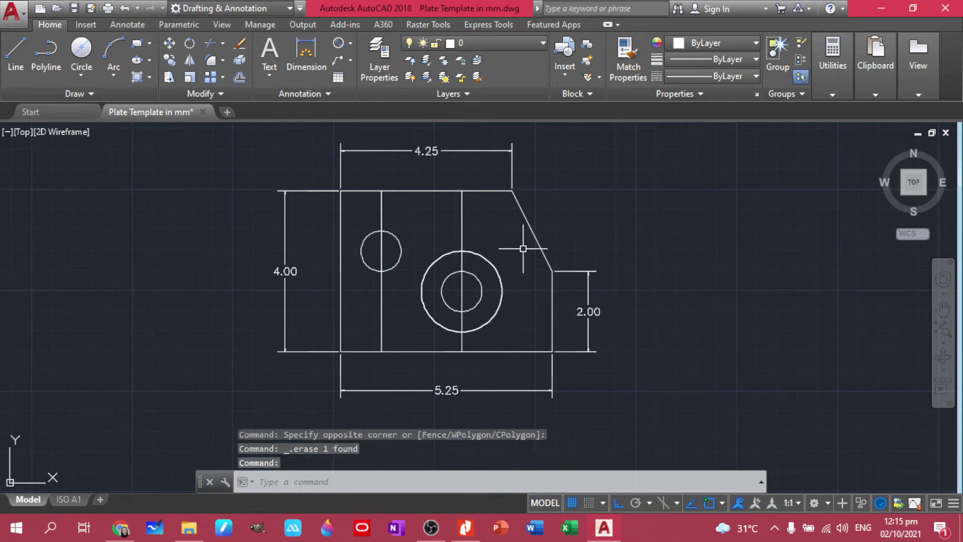
left_click(466, 226)
key("Delete")
left_click(396, 200)
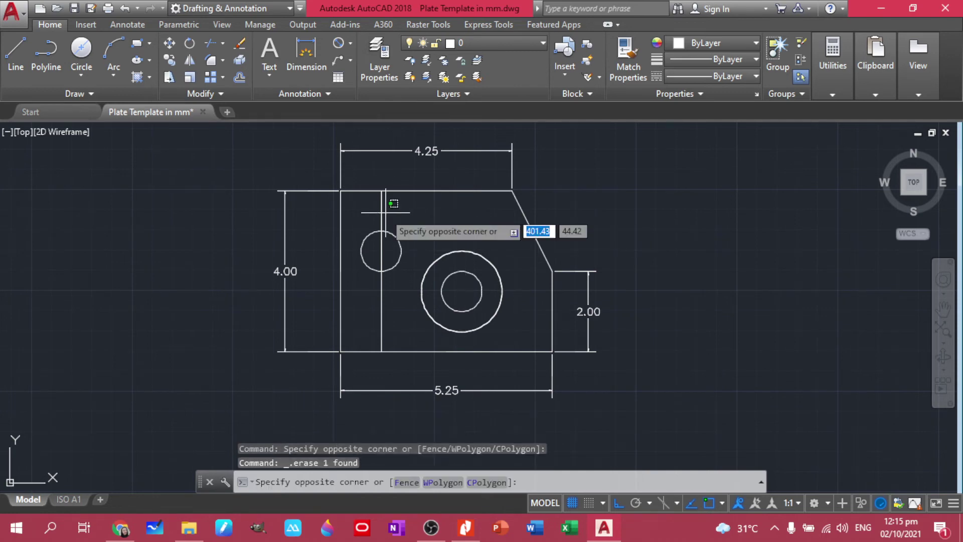
key("Delete")
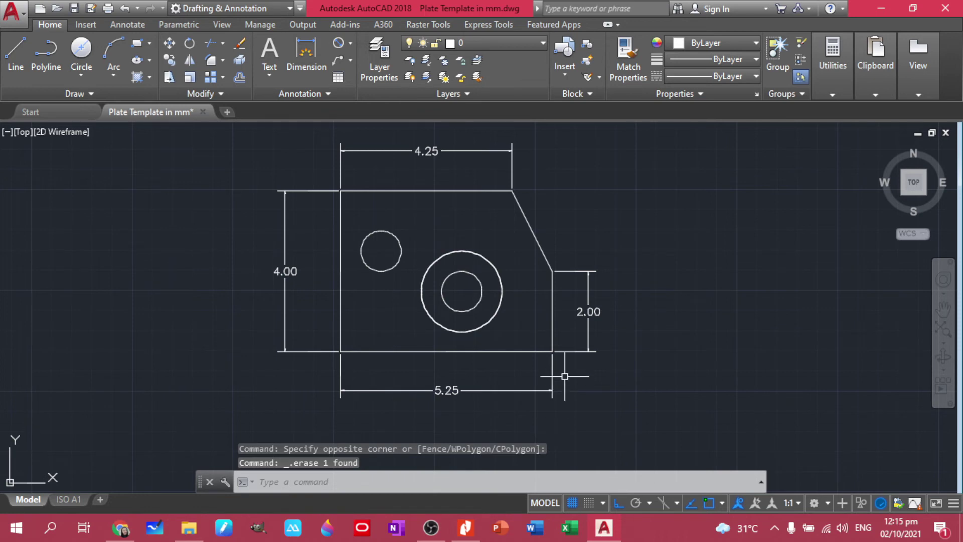
left_click(351, 44)
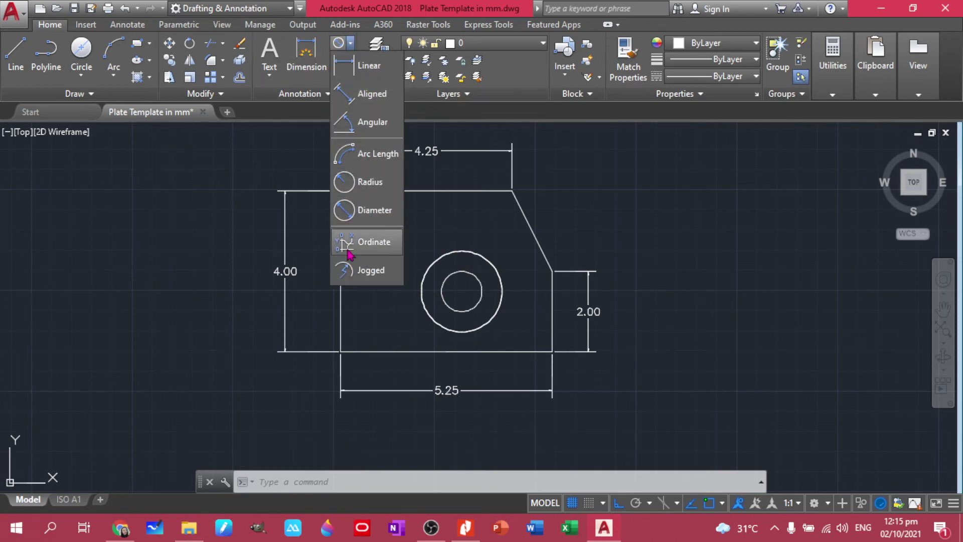
- Add a ø1.00 diameter dimension to the small hole and check it against the PDF
left_click(364, 210)
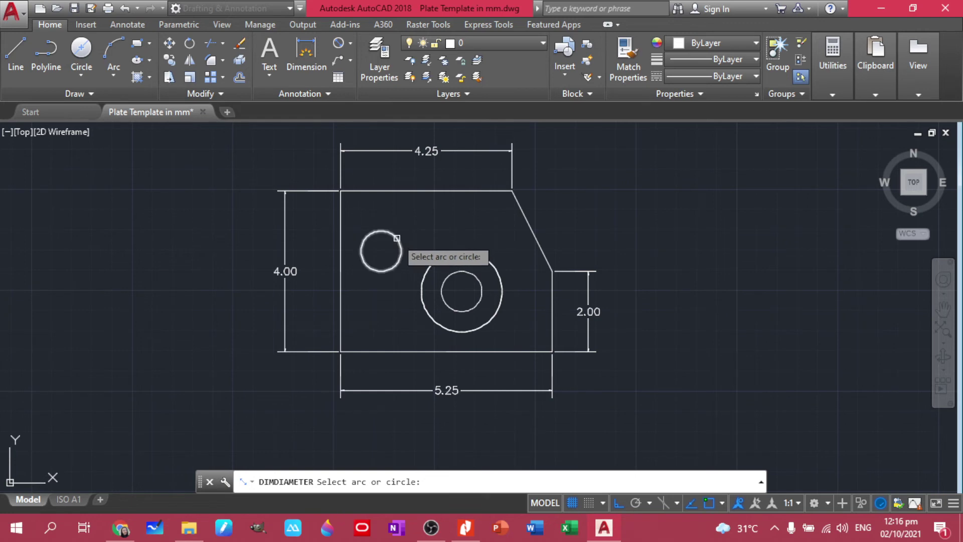
left_click(396, 237)
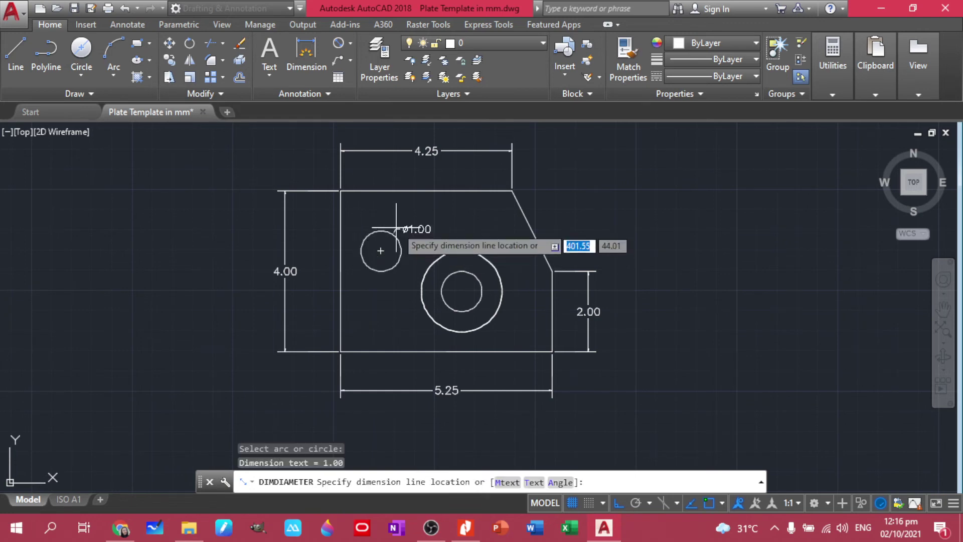
left_click(407, 214)
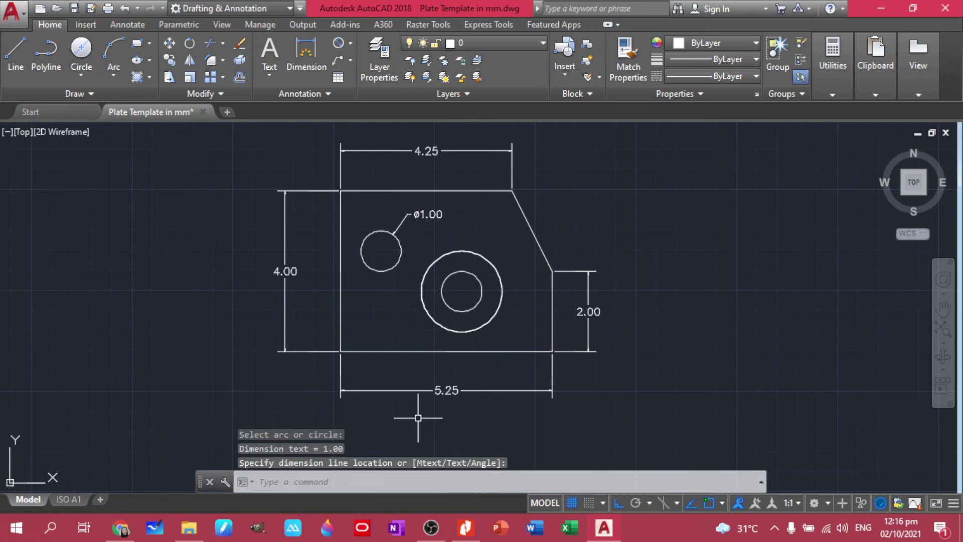
left_click(459, 524)
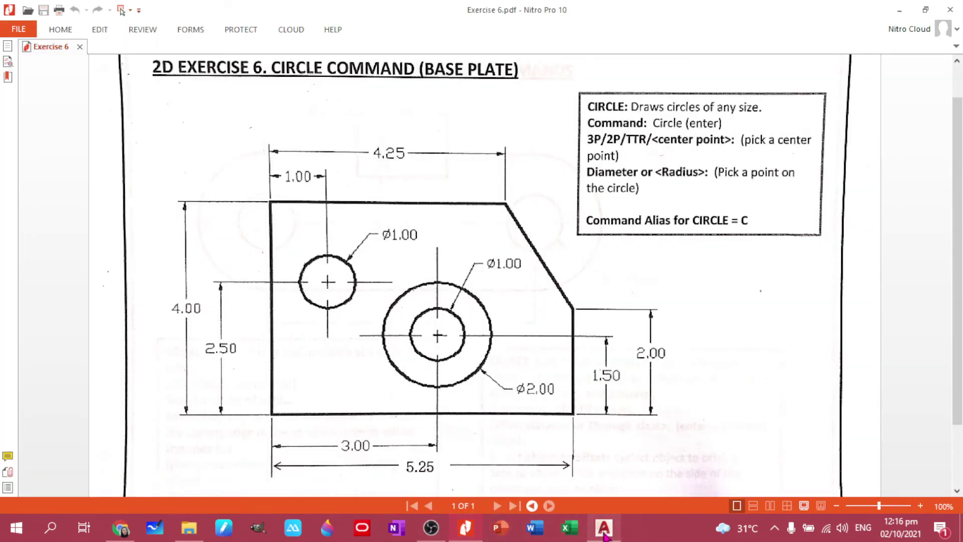
left_click(604, 527)
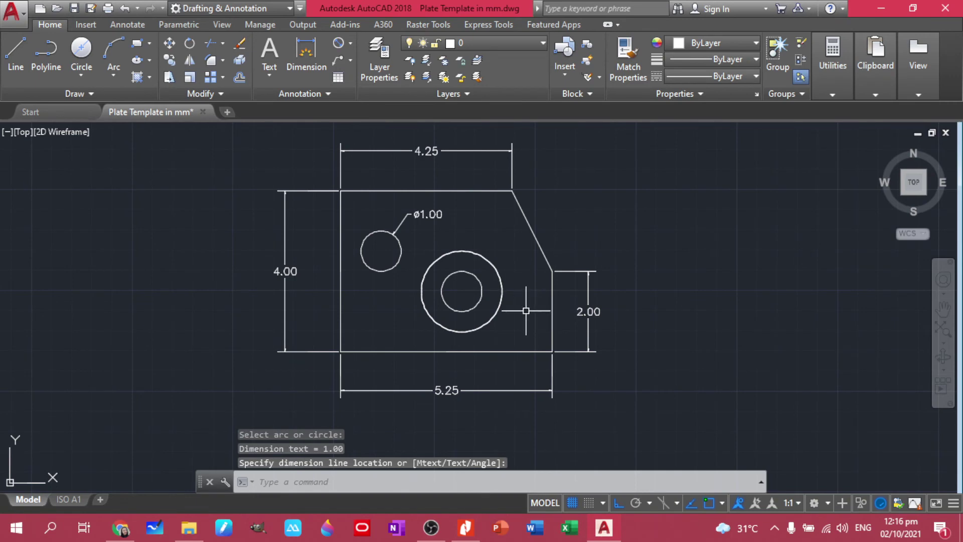
- Dimension the large hole's inner circle ø1.00 and outer circle ø2.00, then compare with the PDF
key("Return")
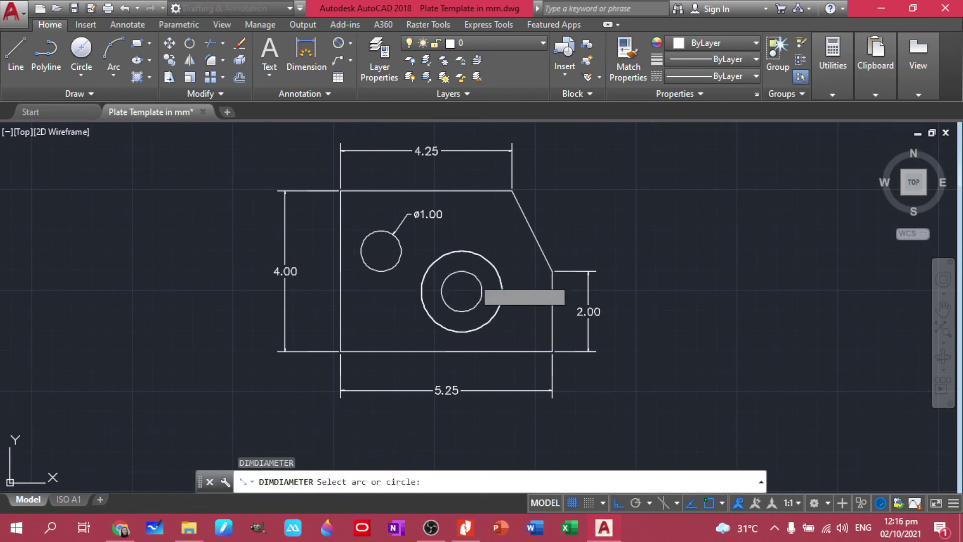
left_click(479, 282)
left_click(485, 238)
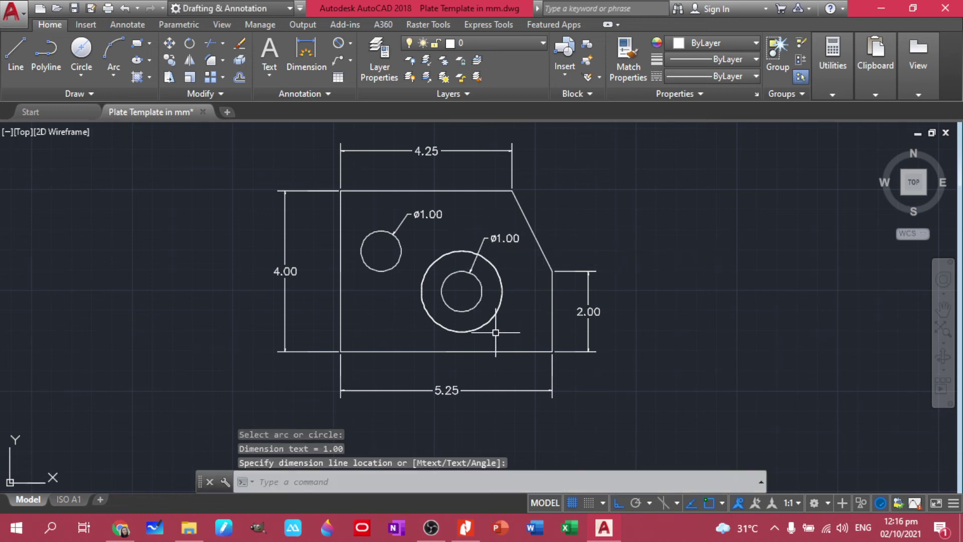
key("Return")
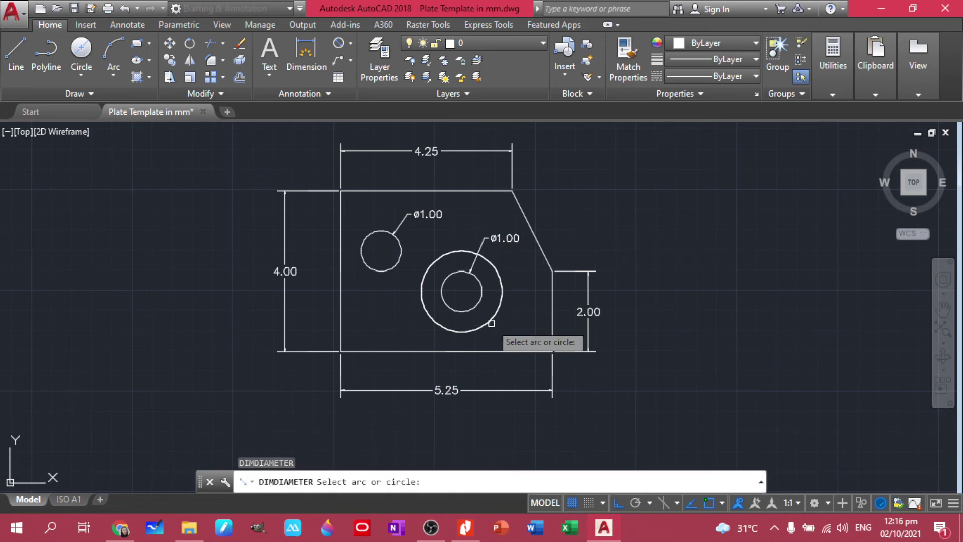
left_click(491, 324)
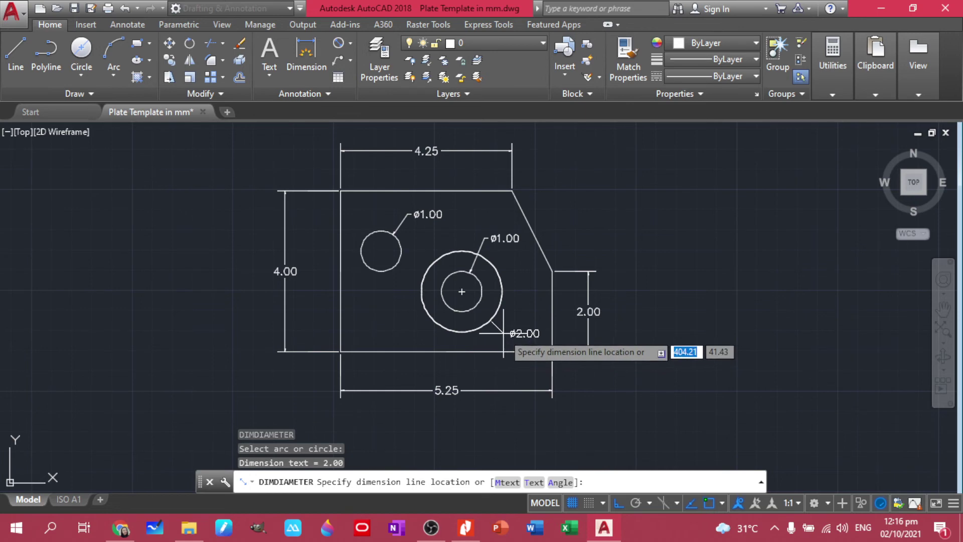
left_click(503, 333)
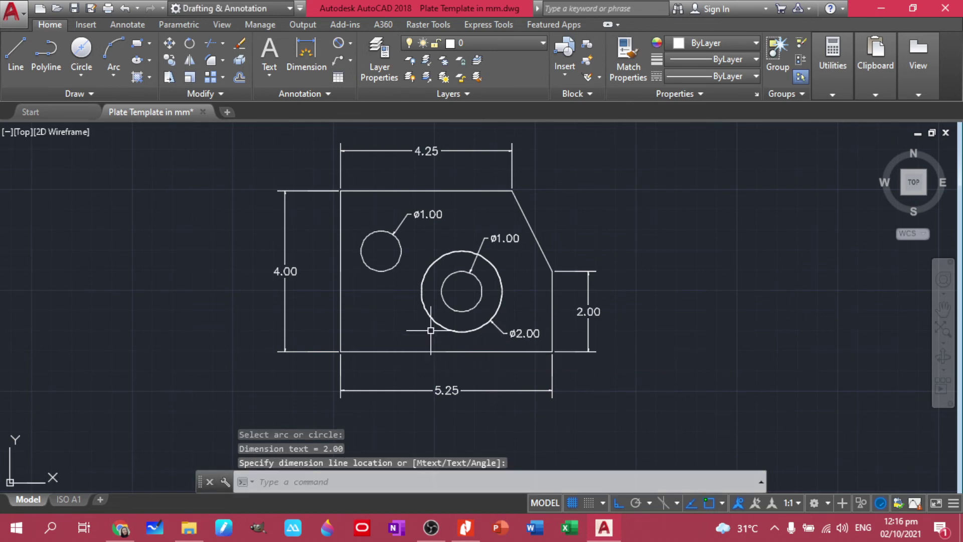
left_click(462, 526)
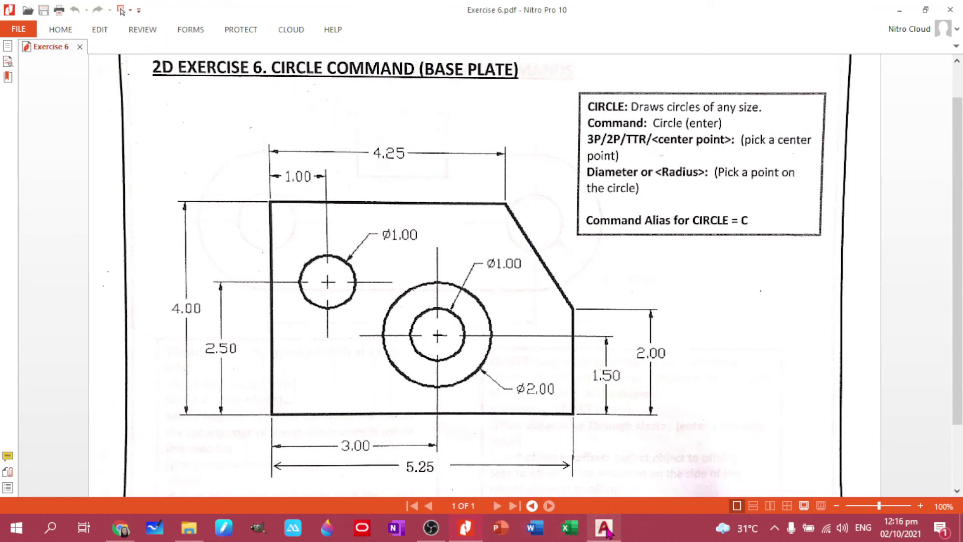
left_click(617, 534)
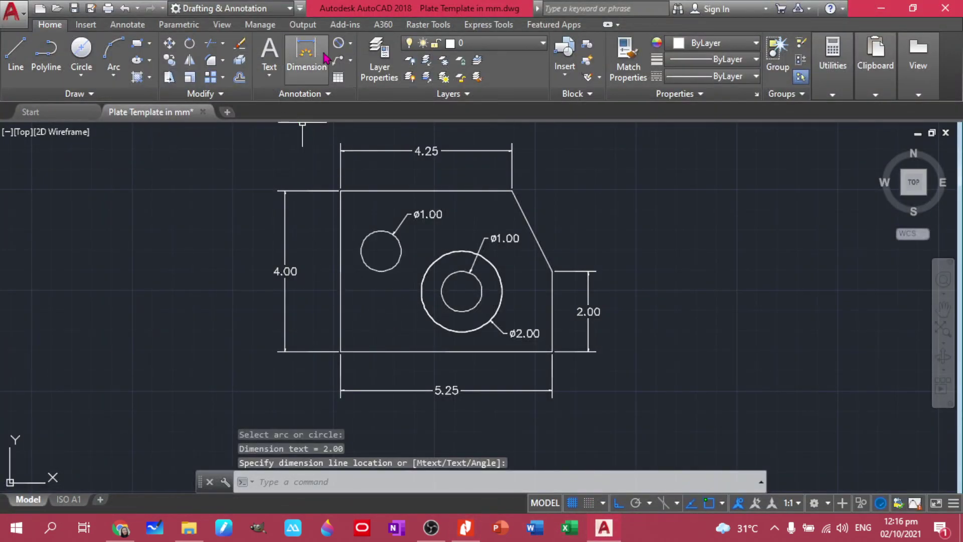
left_click(350, 43)
- Add linear dimensions locating the small hole: 1.00 from the left edge, 2.50 from the bottom
left_click(368, 66)
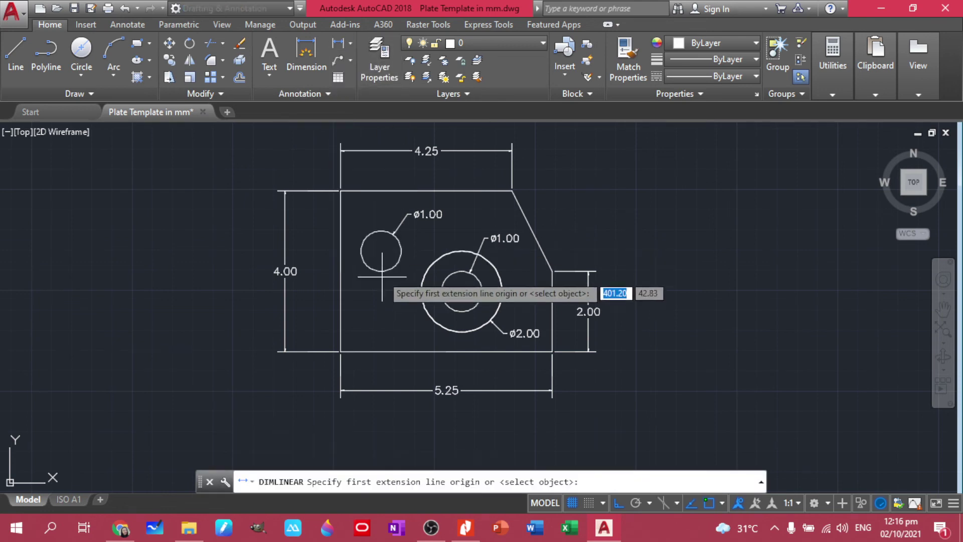
left_click(370, 235)
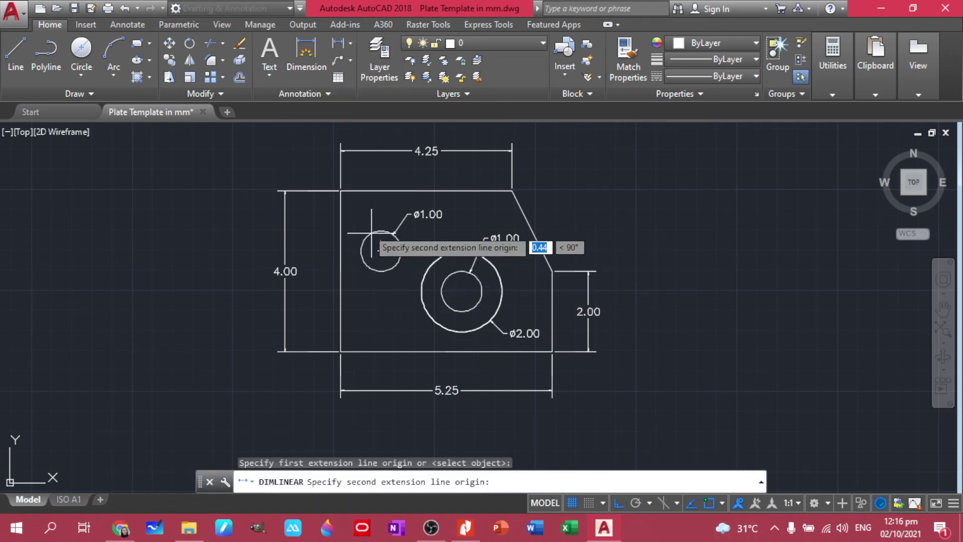
left_click(340, 190)
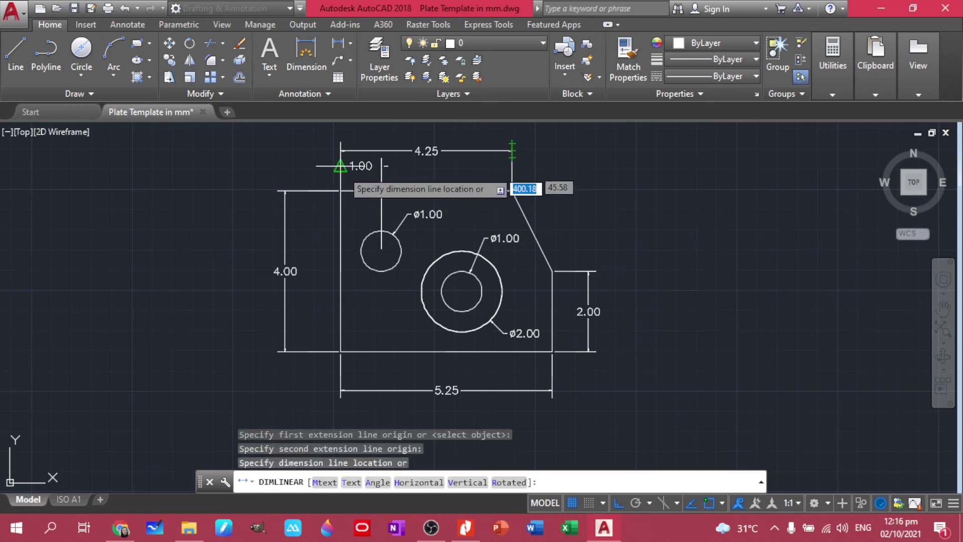
left_click(353, 173)
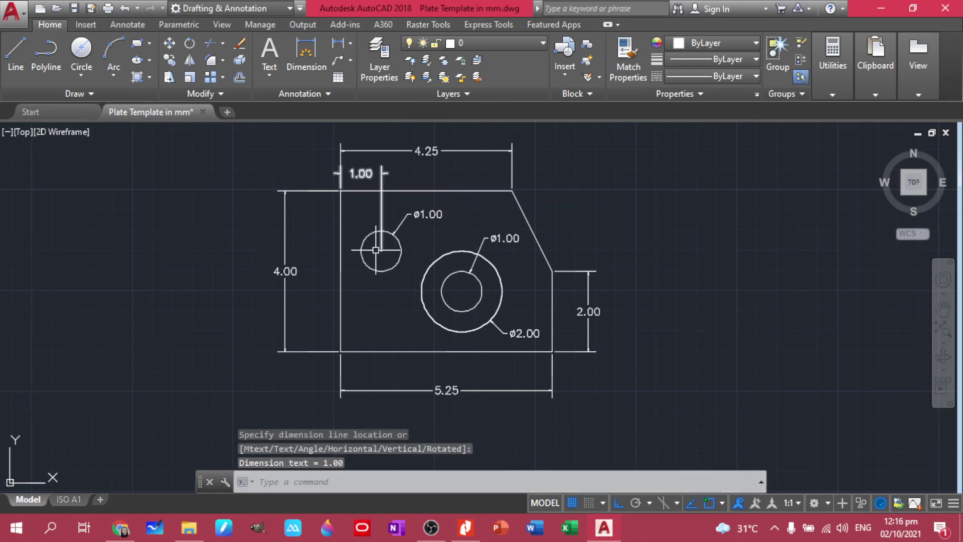
key("Return")
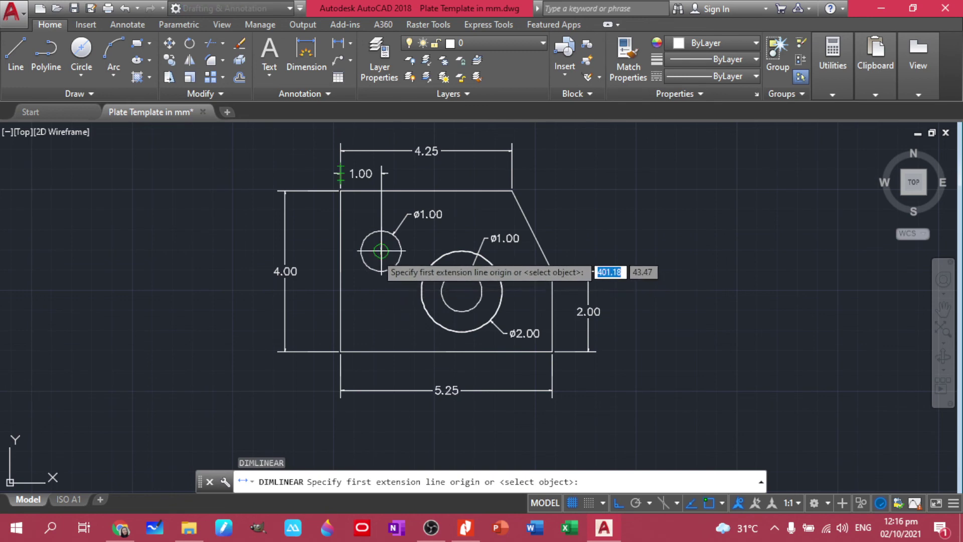
left_click(380, 250)
left_click(340, 351)
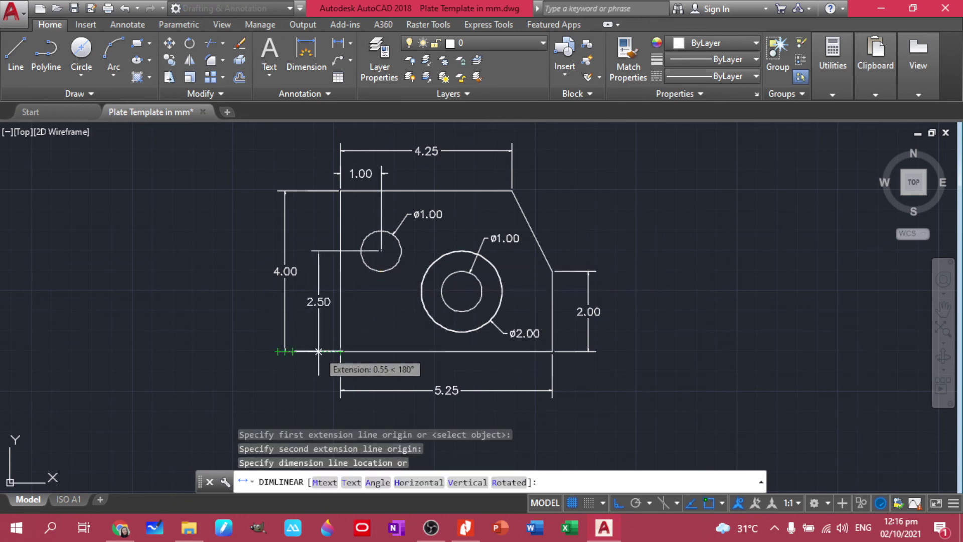
left_click(321, 351)
- Cancel an unwanted linear dimension started at the large hole's centre
key("Return")
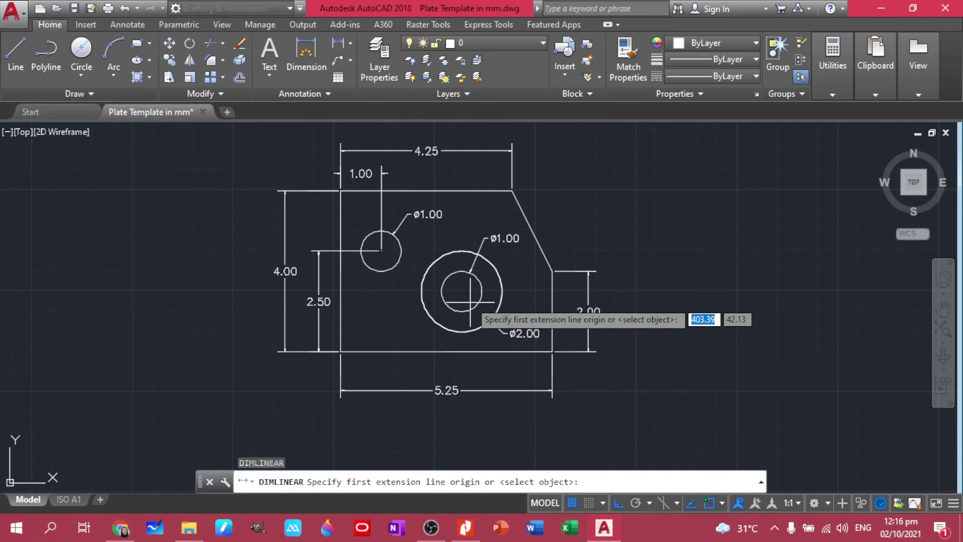
left_click(460, 291)
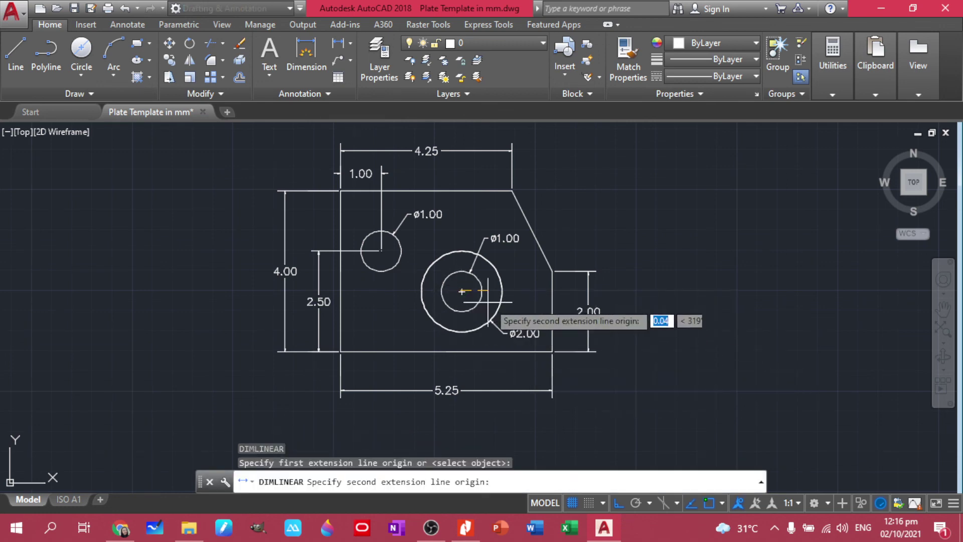
left_click(464, 291)
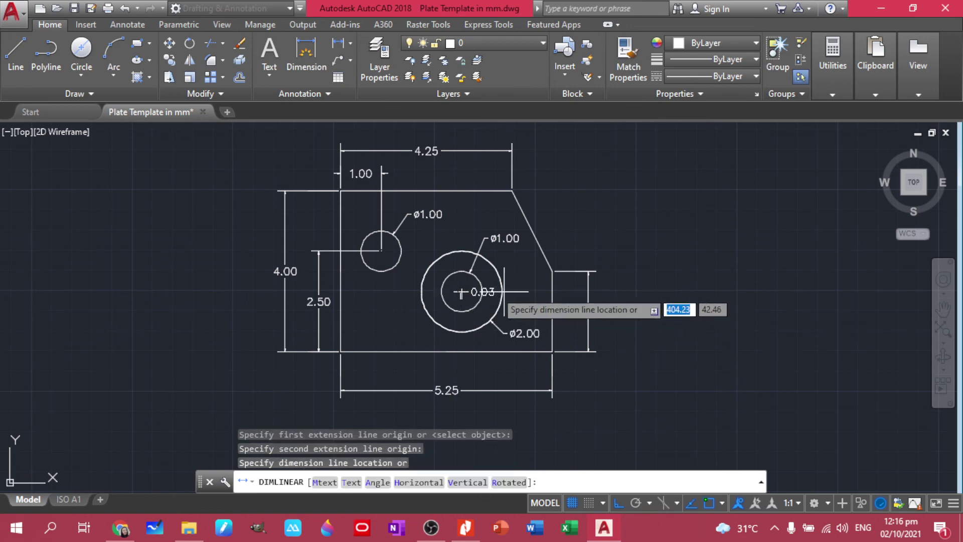
key("Escape")
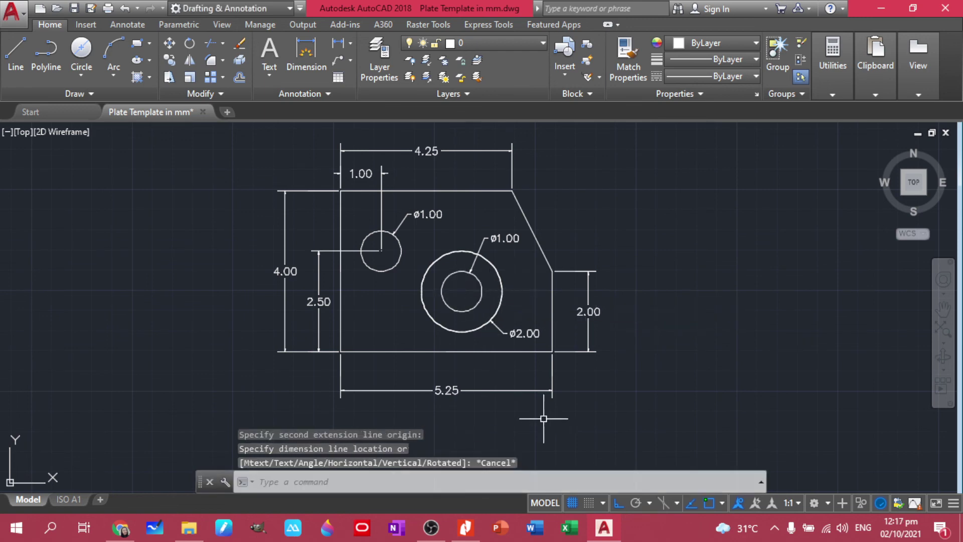
key("Return")
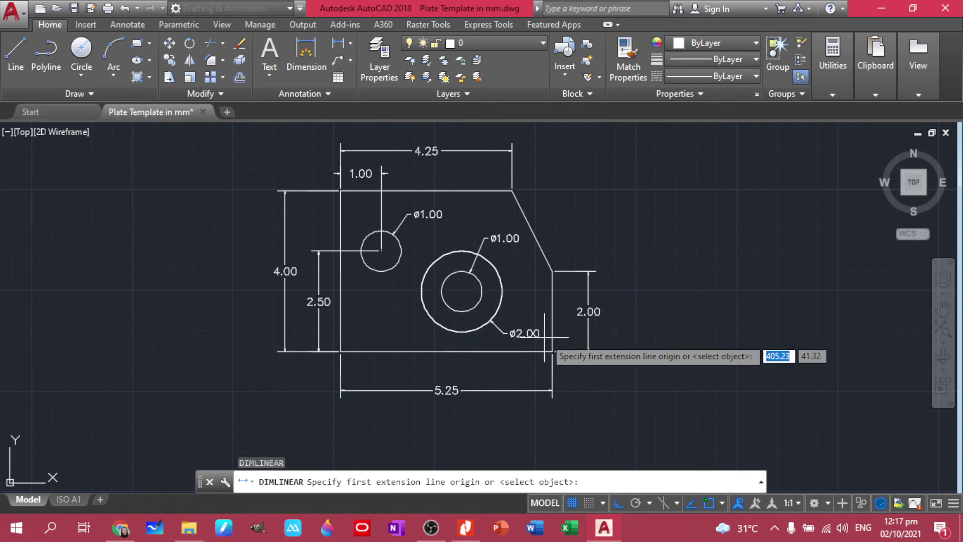
- Dimension the large hole's centre 1.50 above the bottom edge from the bottom-right corner
left_click(552, 351)
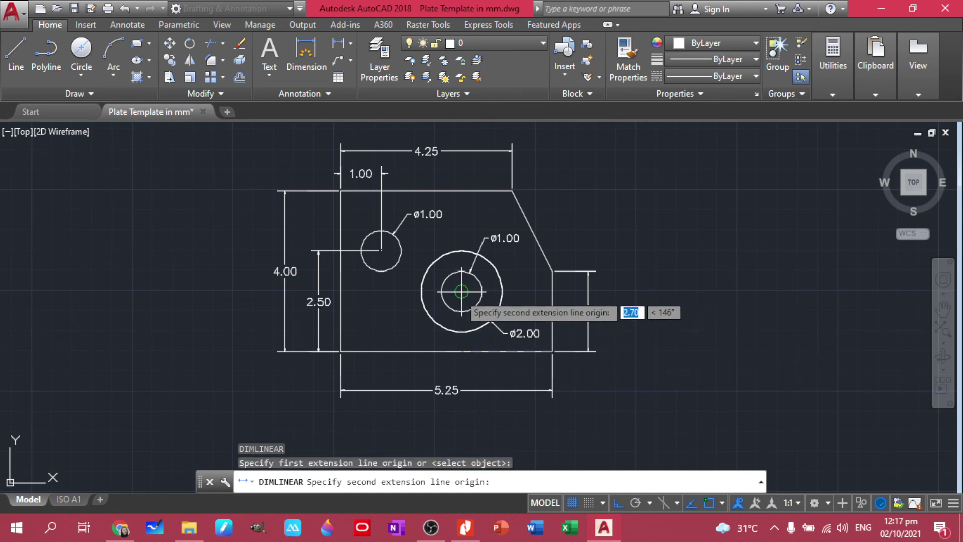
left_click(462, 291)
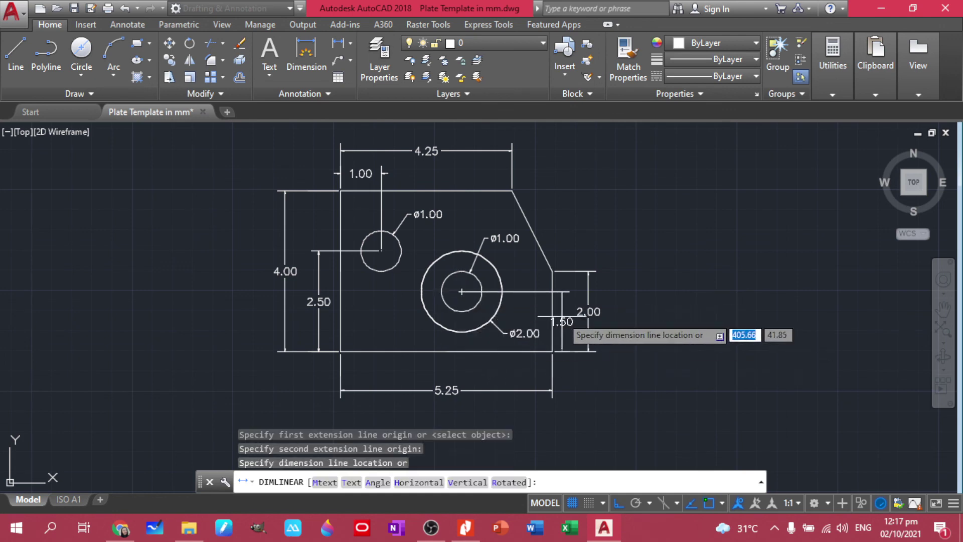
left_click(562, 321)
- Add a 3.00 DLI dimension from the bottom-left corner to the large hole's centre
type("dli")
key("Return")
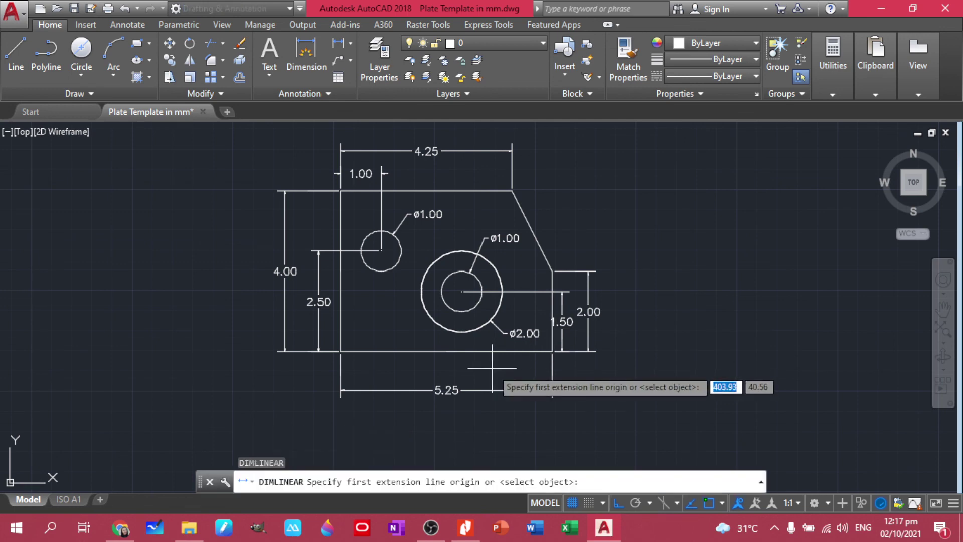
left_click(340, 351)
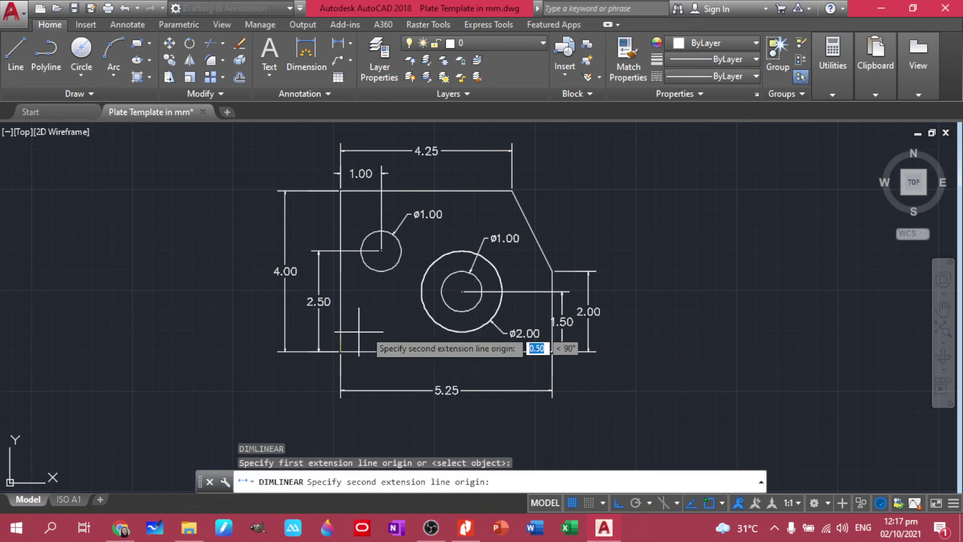
left_click(461, 291)
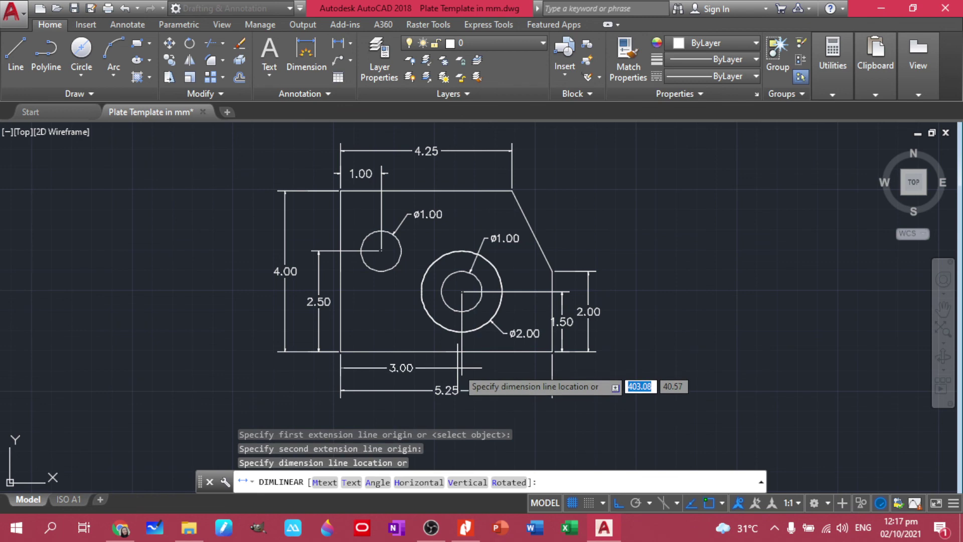
left_click(458, 367)
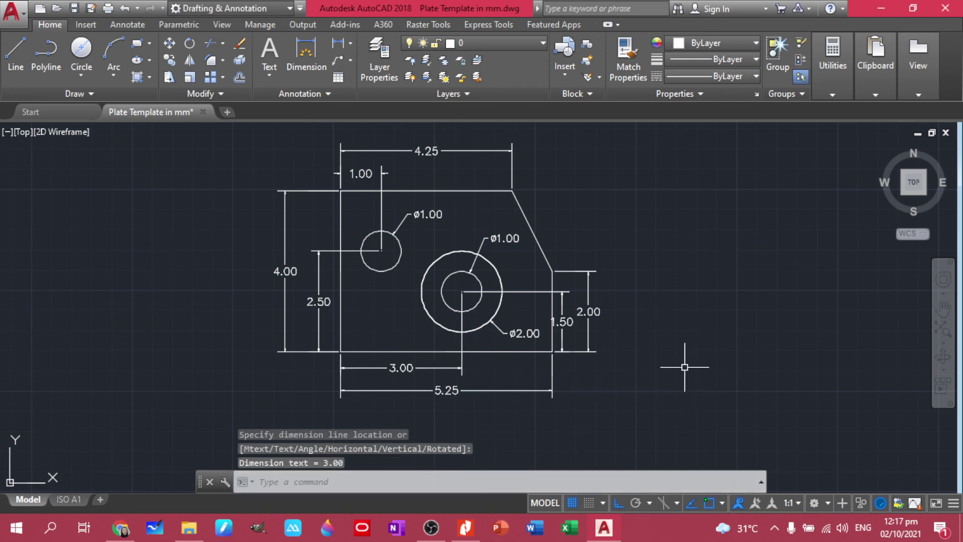
middle_click_drag(642, 337, 640, 348)
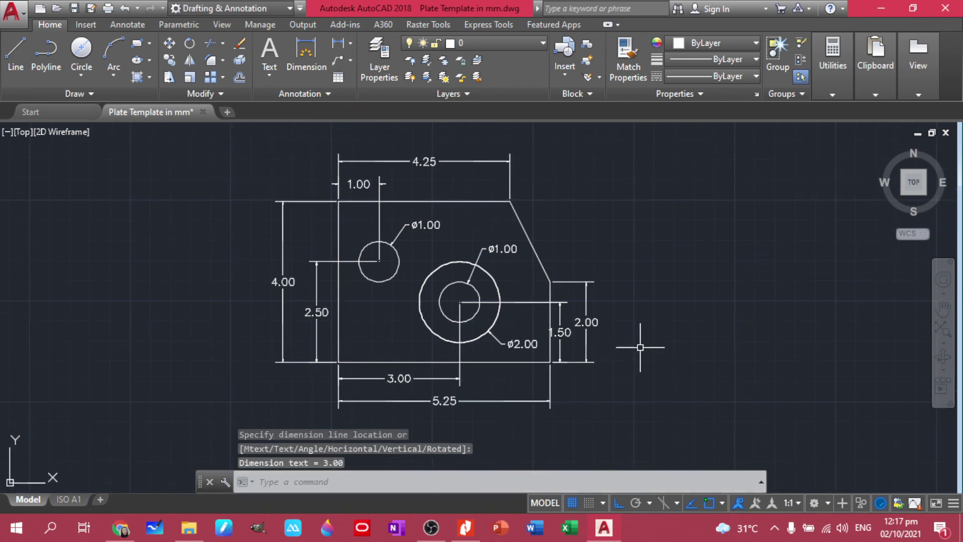